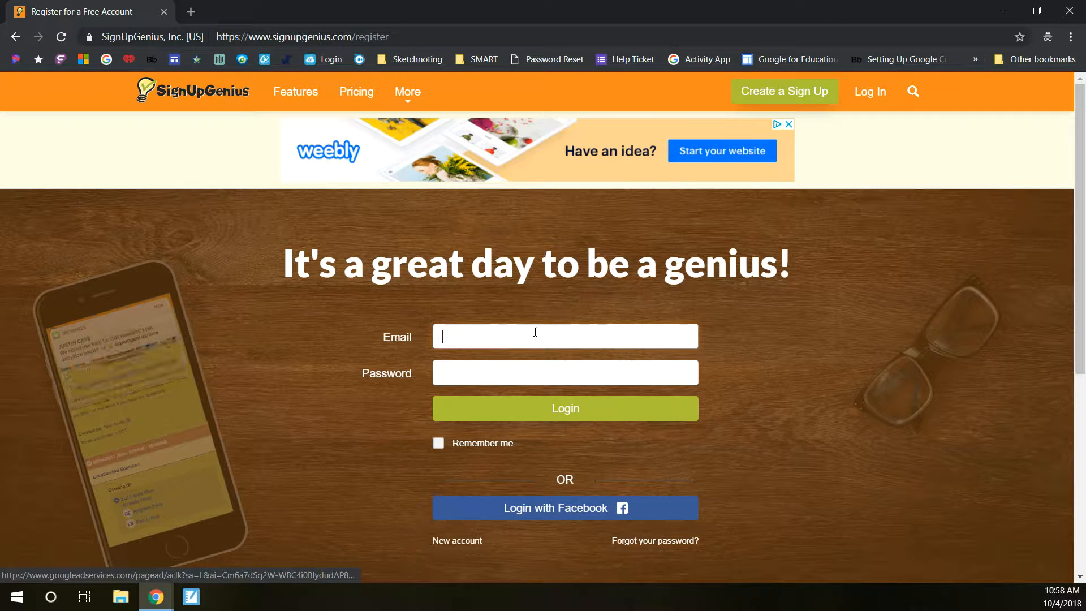
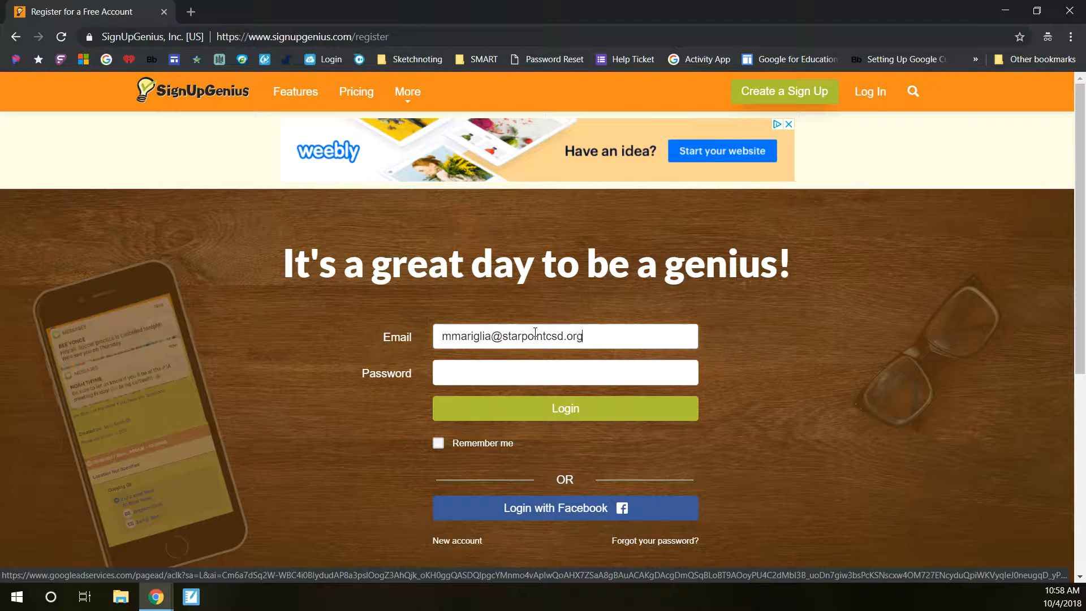
Step: Log in with the account e-mail address and password
key("Tab")
type("••••")
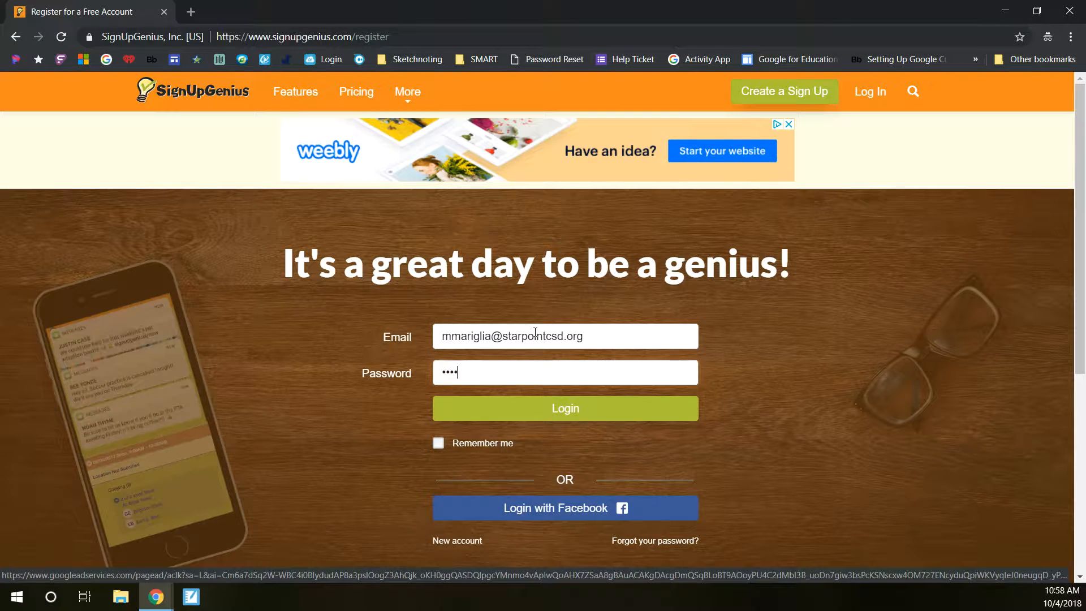
type("••")
key("BackSpace")
key("BackSpace")
key("BackSpace")
type("•••••••")
left_click(533, 412)
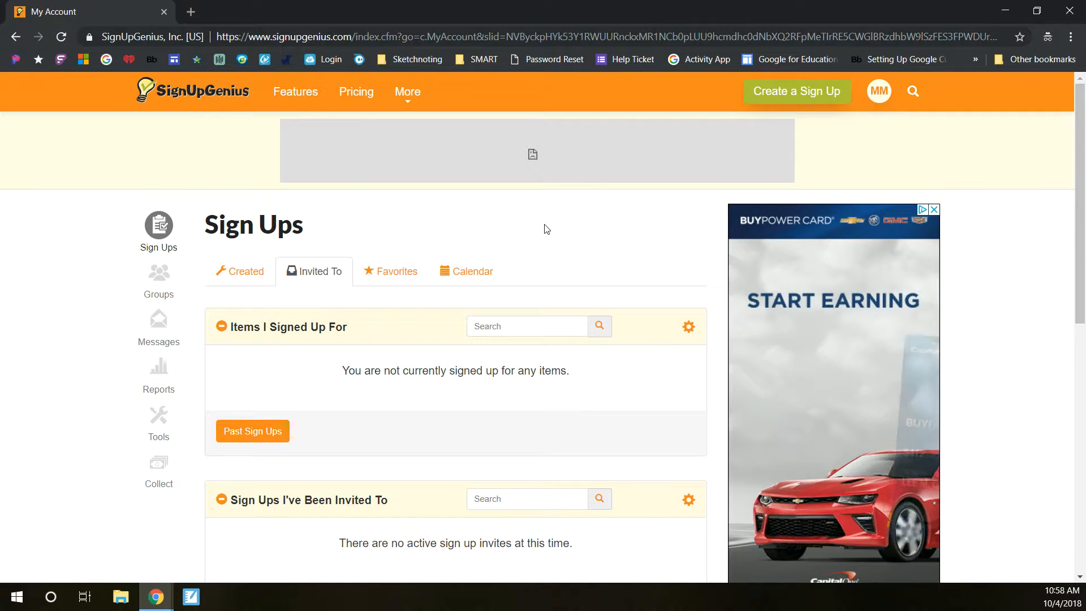
Step: Start creating a new sign up and choose the existing group Parent Signups
left_click(797, 91)
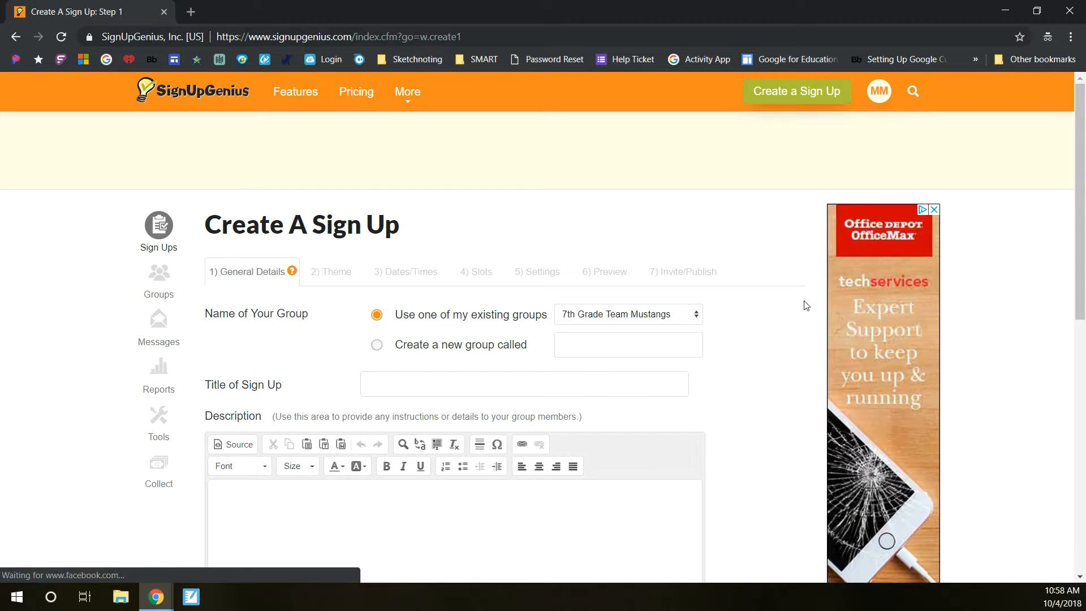
left_click(678, 317)
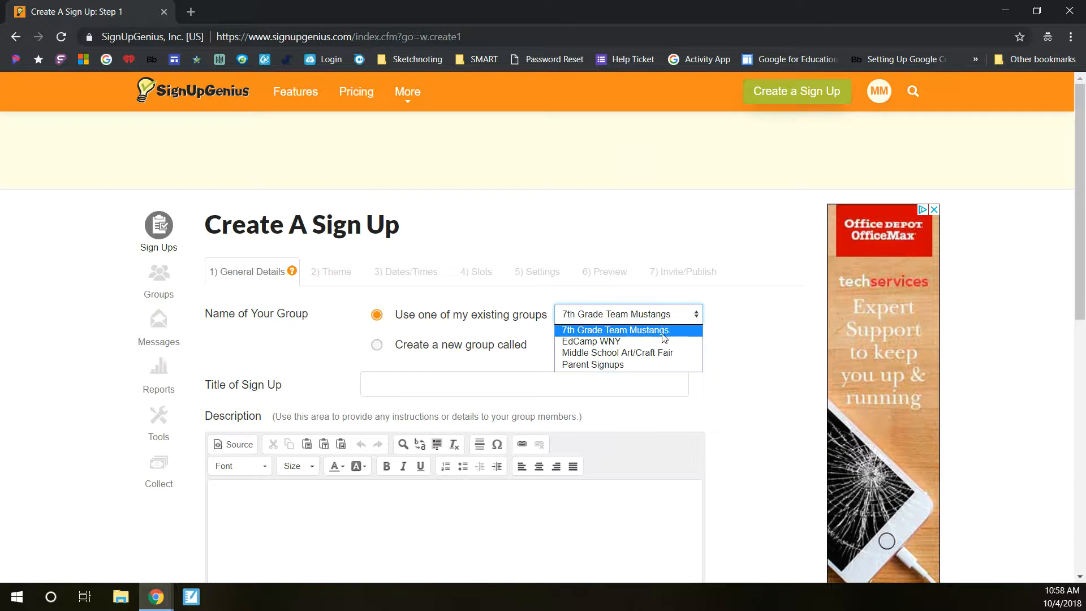
left_click(720, 332)
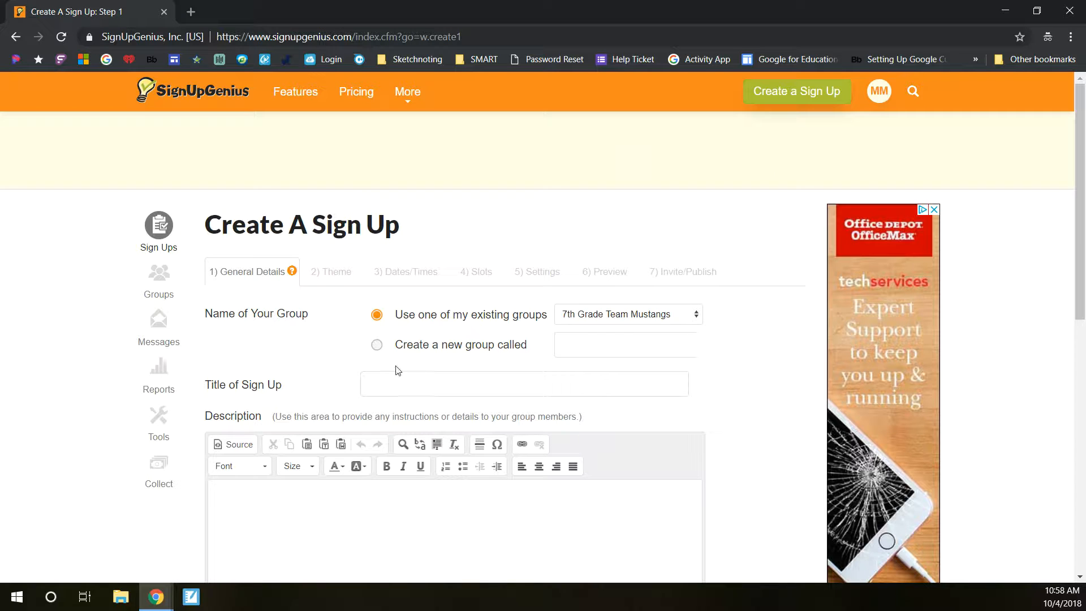
left_click(577, 317)
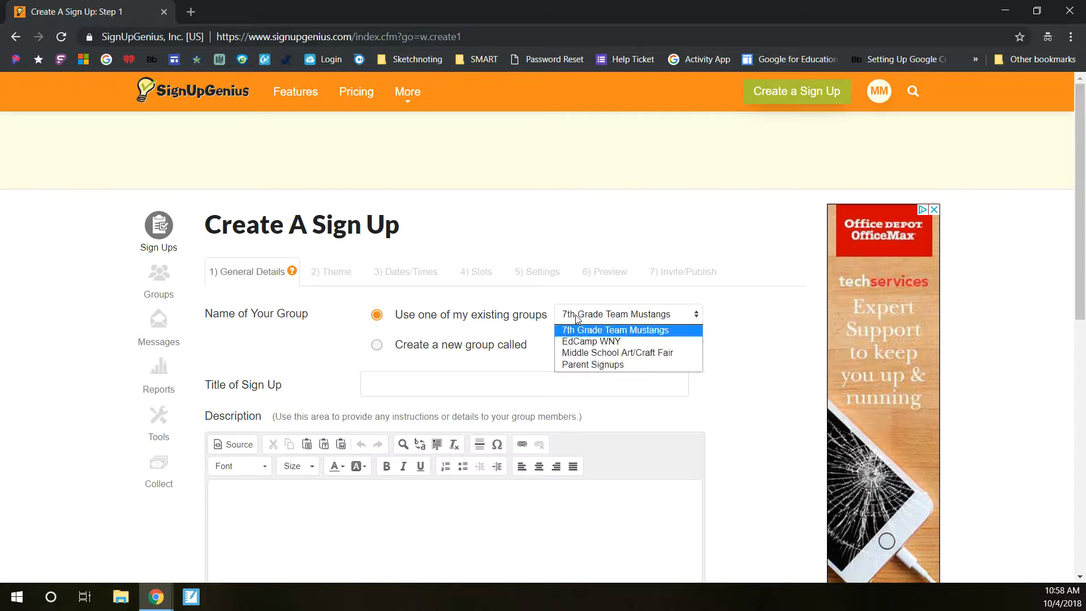
left_click(584, 364)
Step: Title the sign up Parent Conferences 2018
left_click(552, 377)
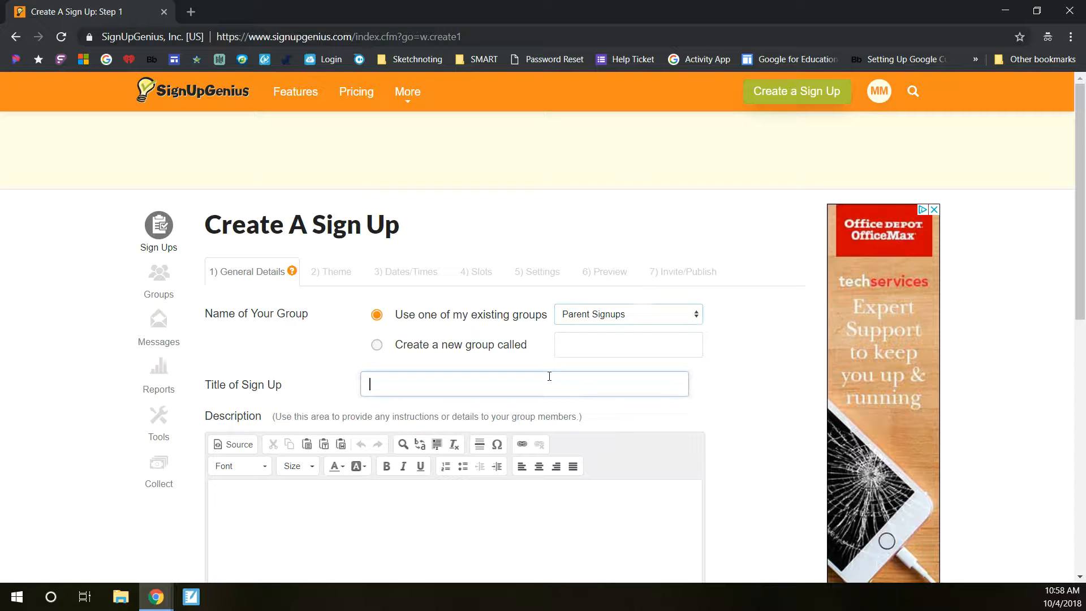
type("Pre")
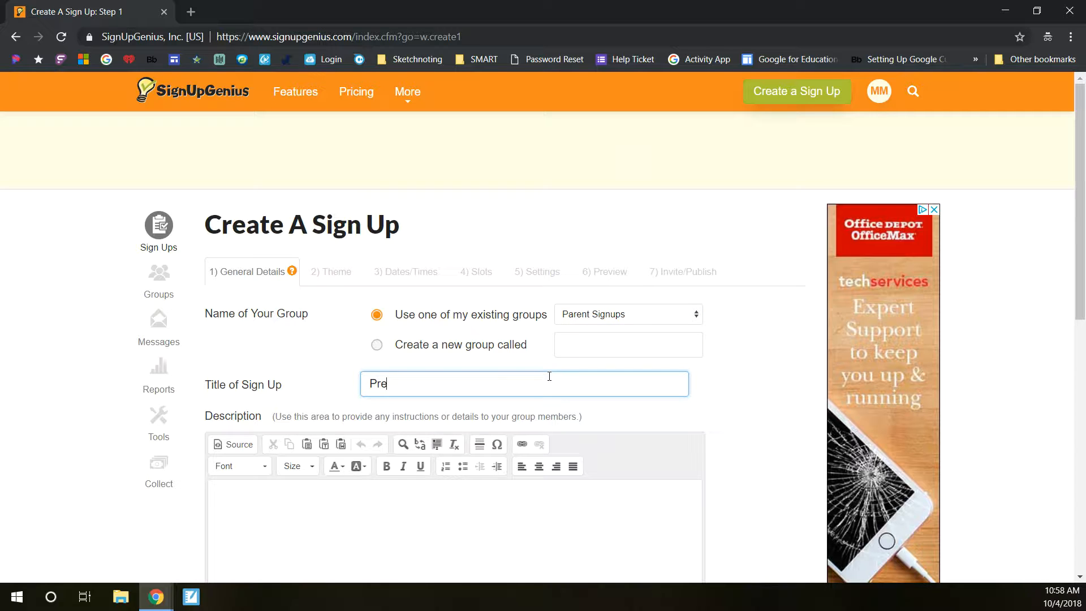
type("arent Conferend")
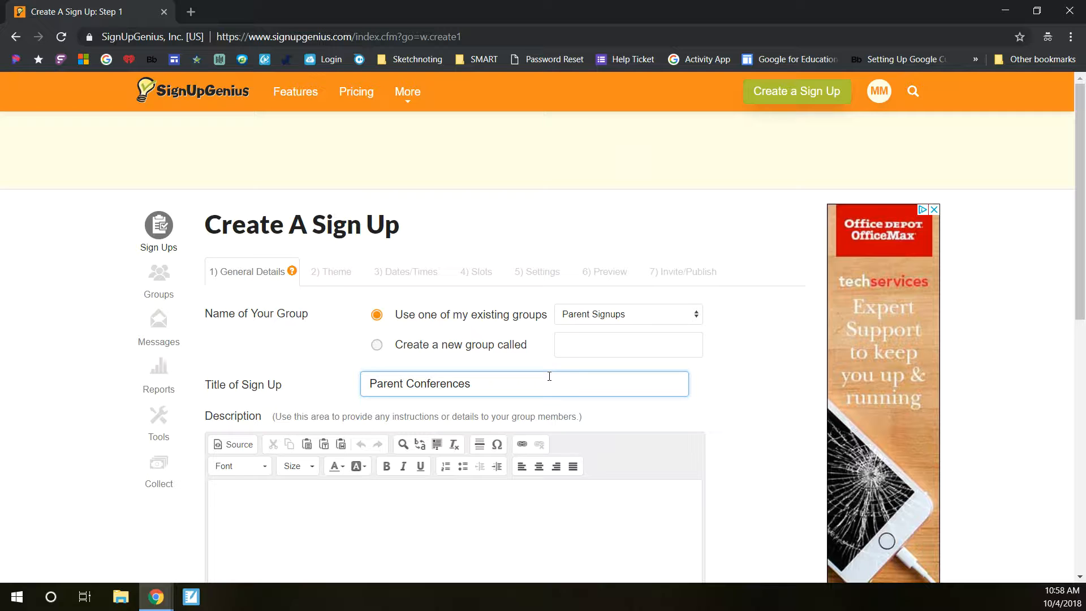
type("es 2018")
Step: Write the description "Please sign up for a parent conference. Please bring your child with you if possible. They will take place in room F11 in Starpoint Middle School." and continue
scroll(374, 379, "down", 3)
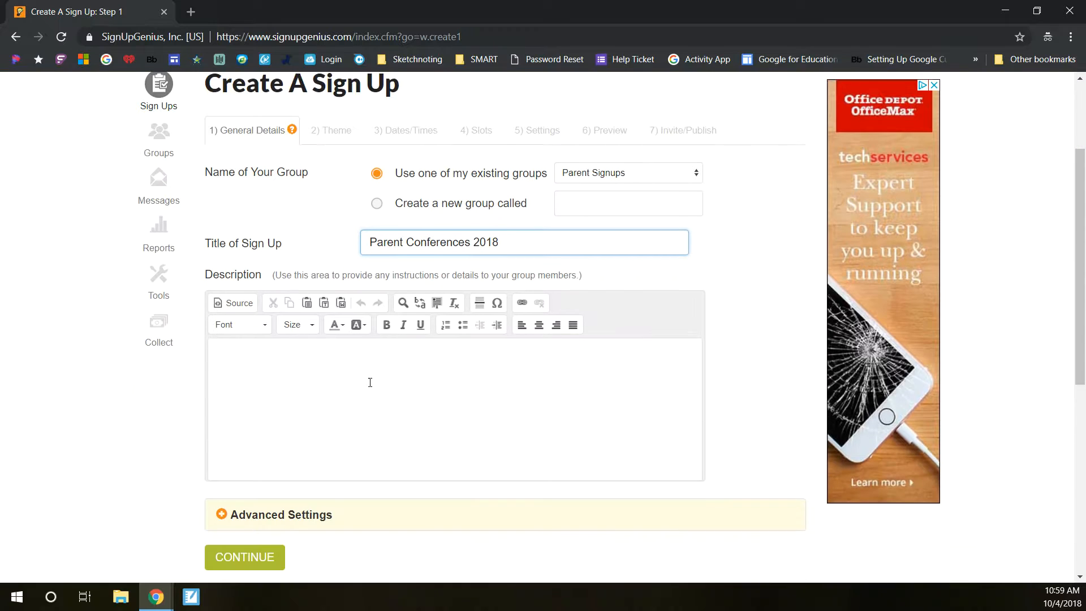
left_click(378, 359)
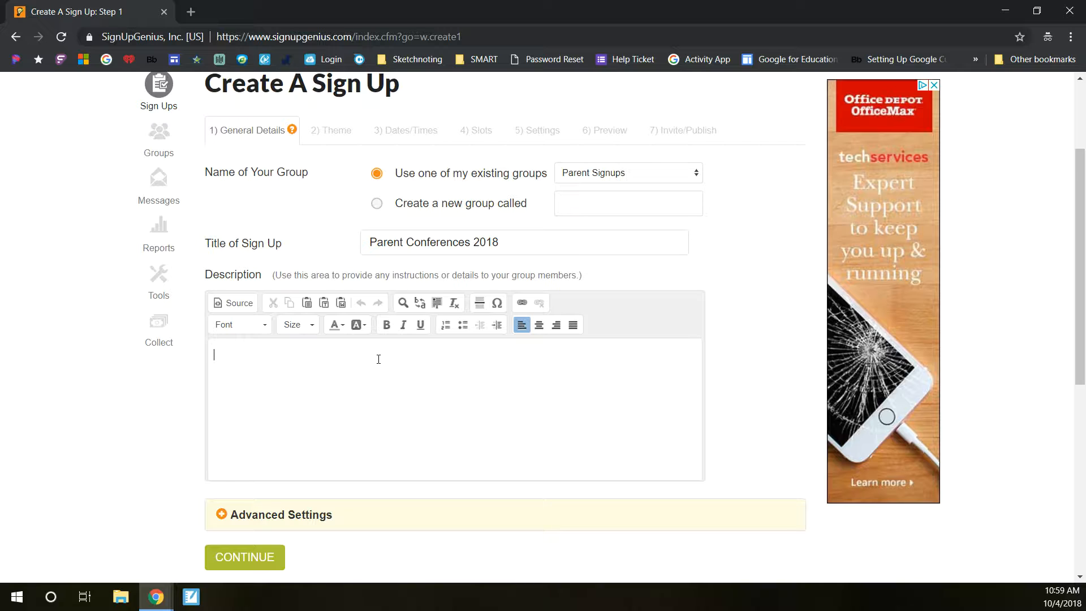
type("Please ")
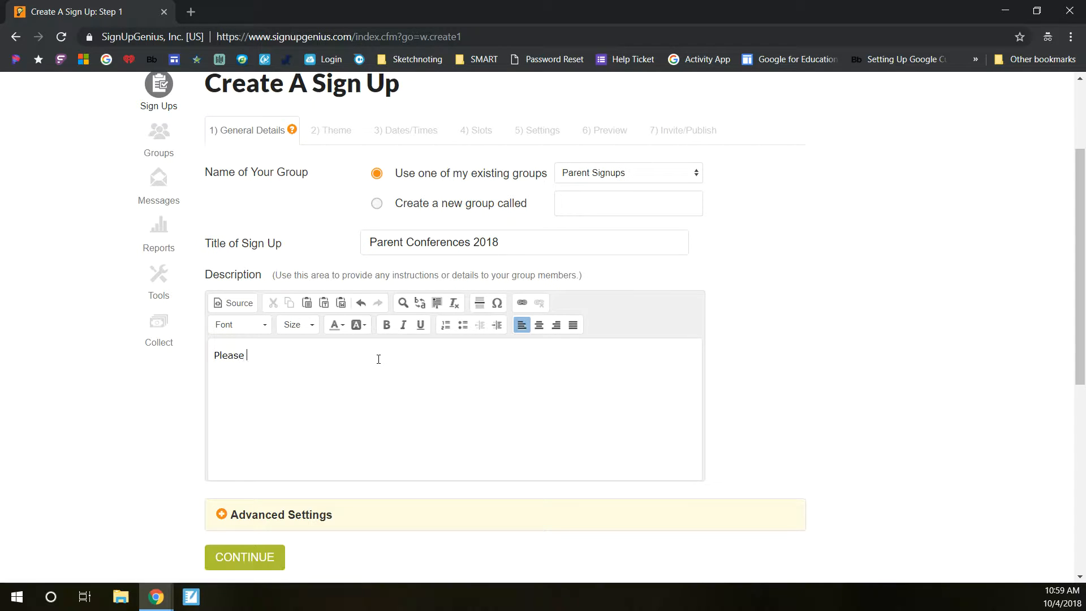
type("sign up for a parent conference.  Please bring ")
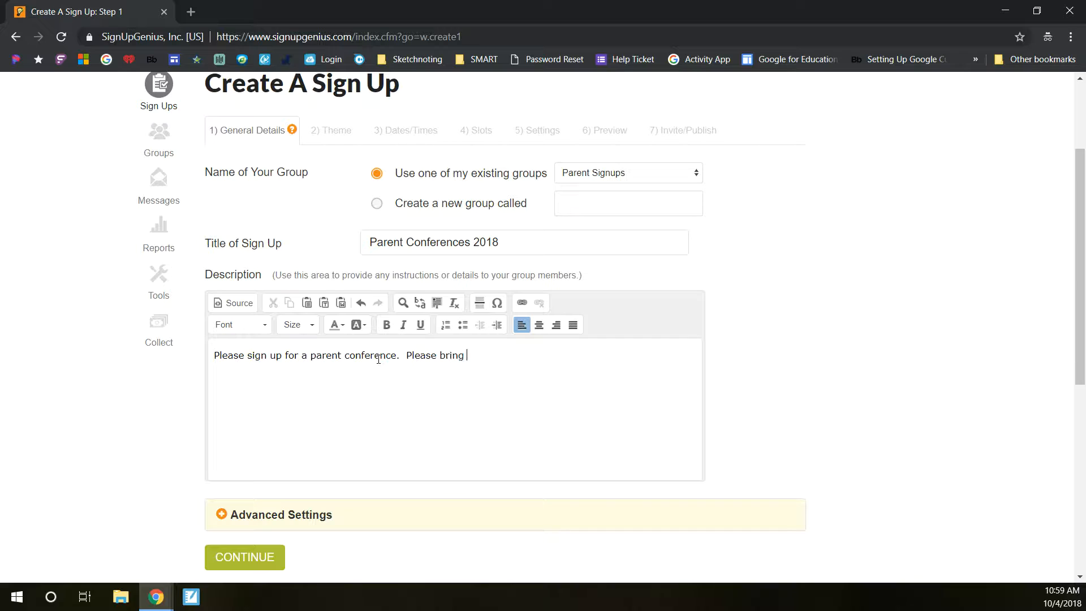
type("your child with you if possible.")
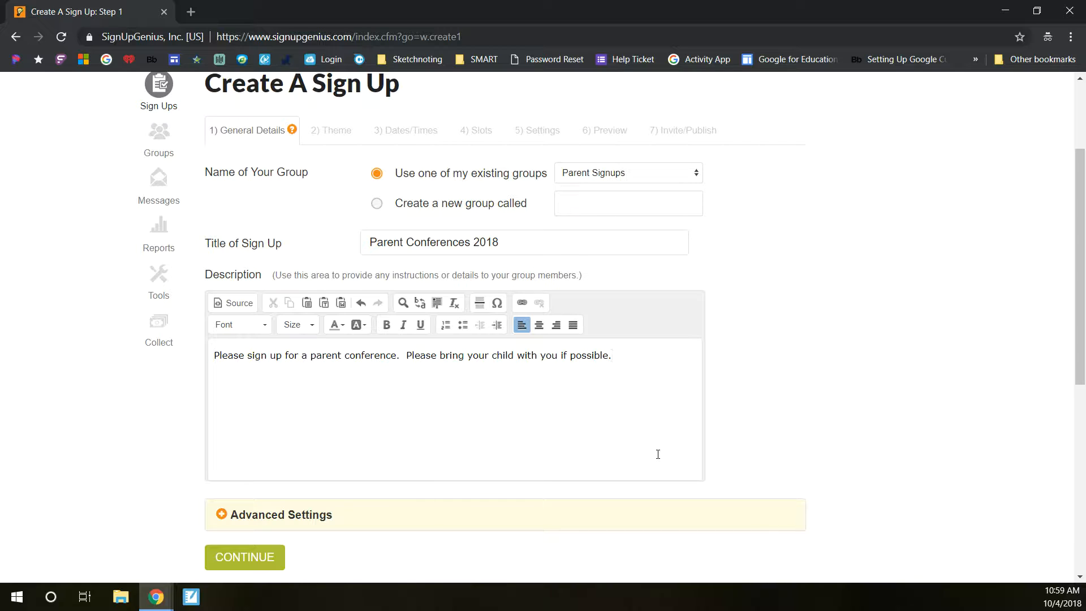
type("They will take place in room")
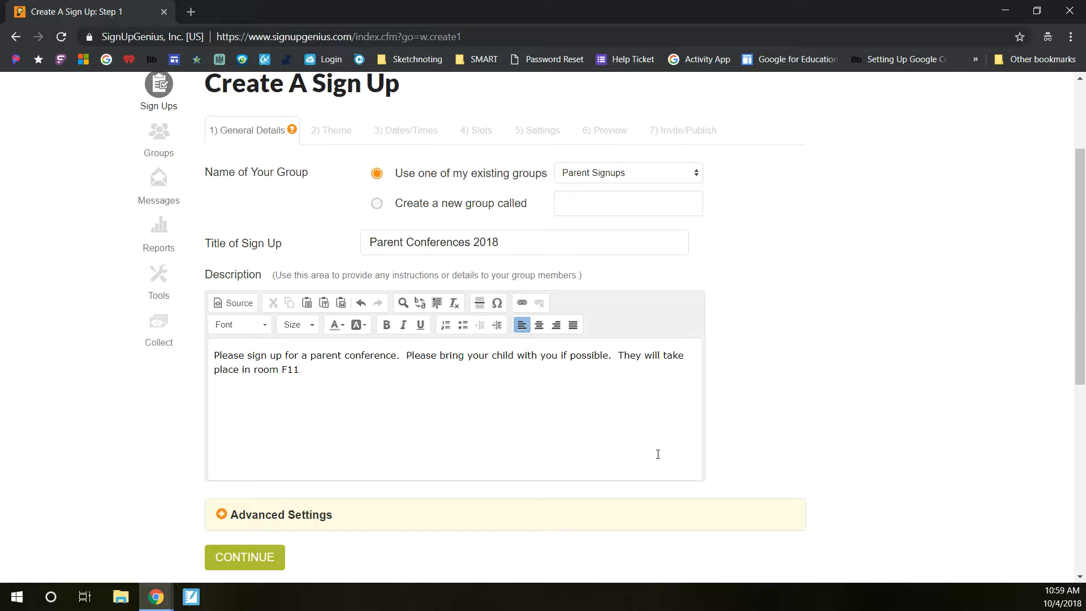
type("F11 in Starpoint MIddl")
key("BackSpace")
key("BackSpace")
key("BackSpace")
key("BackSpace")
type("iddle School.")
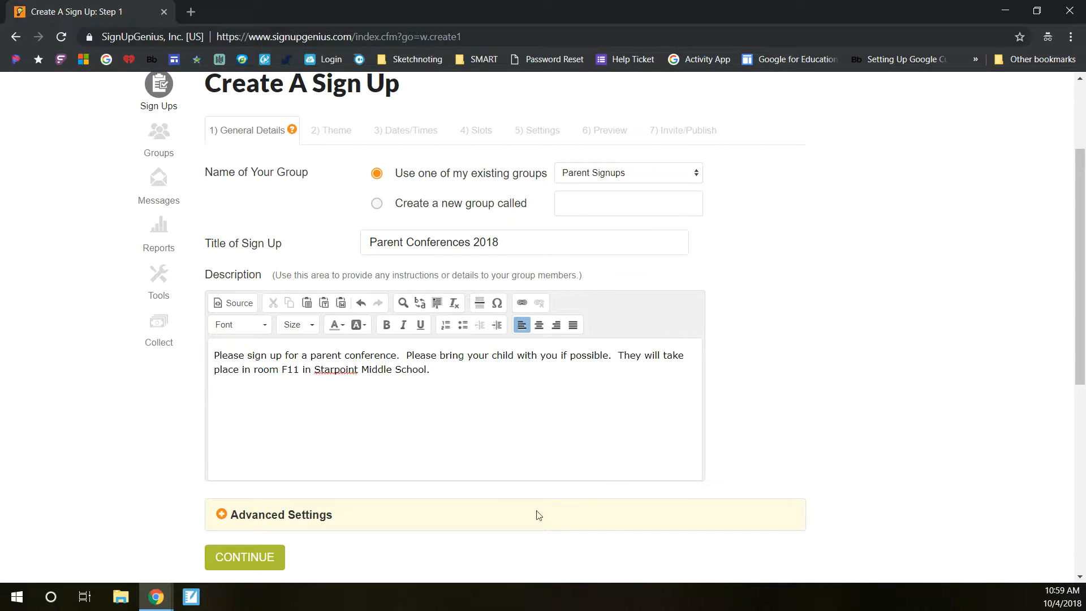
left_click(267, 559)
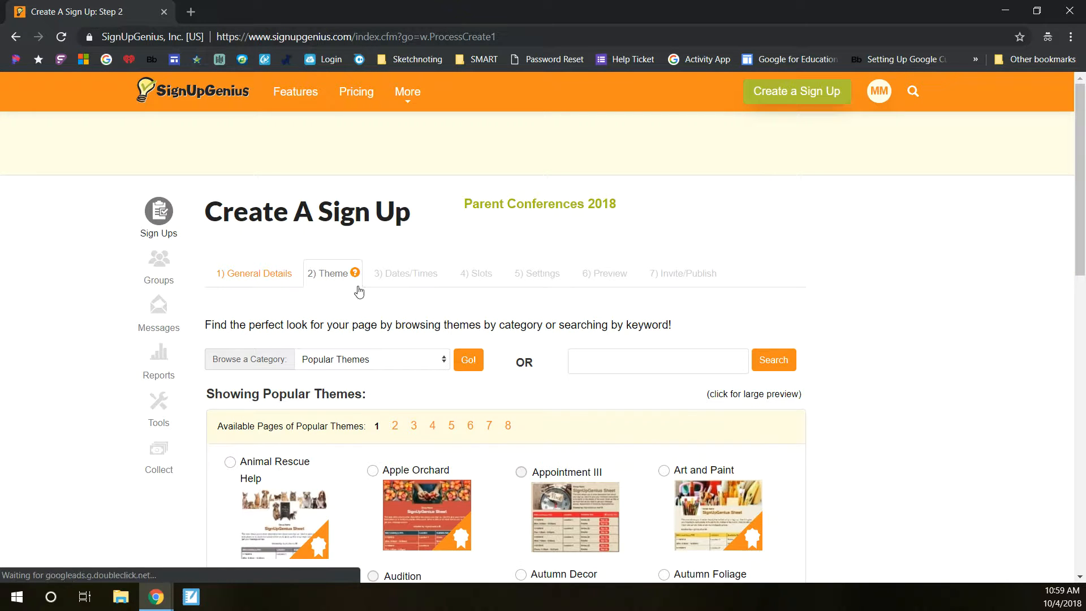
Step: Choose the Autumn Forest theme and continue
scroll(575, 280, "down", 4)
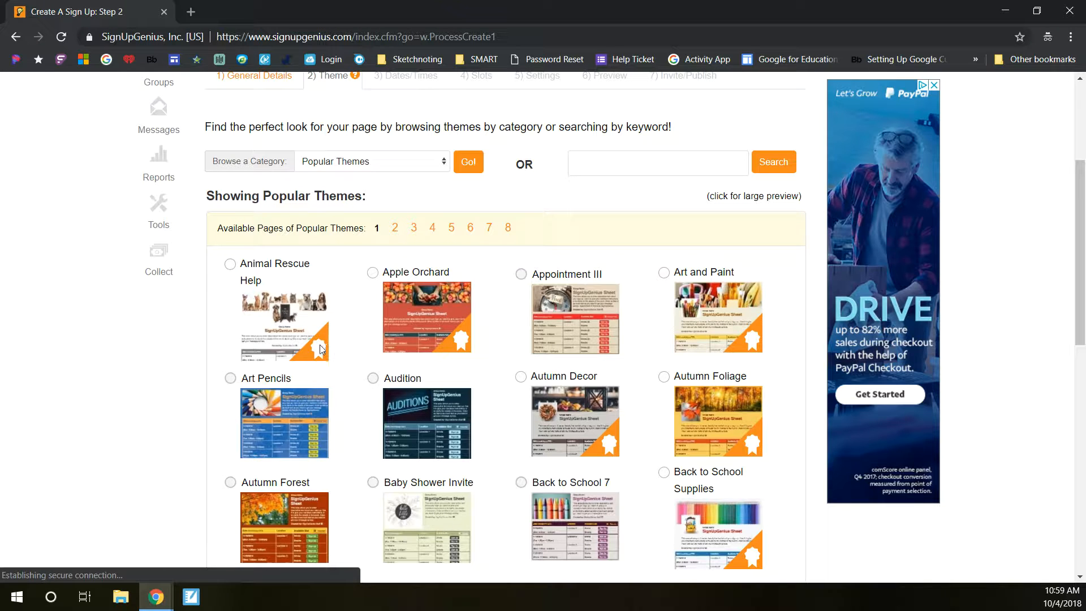
scroll(341, 362, "down", 1)
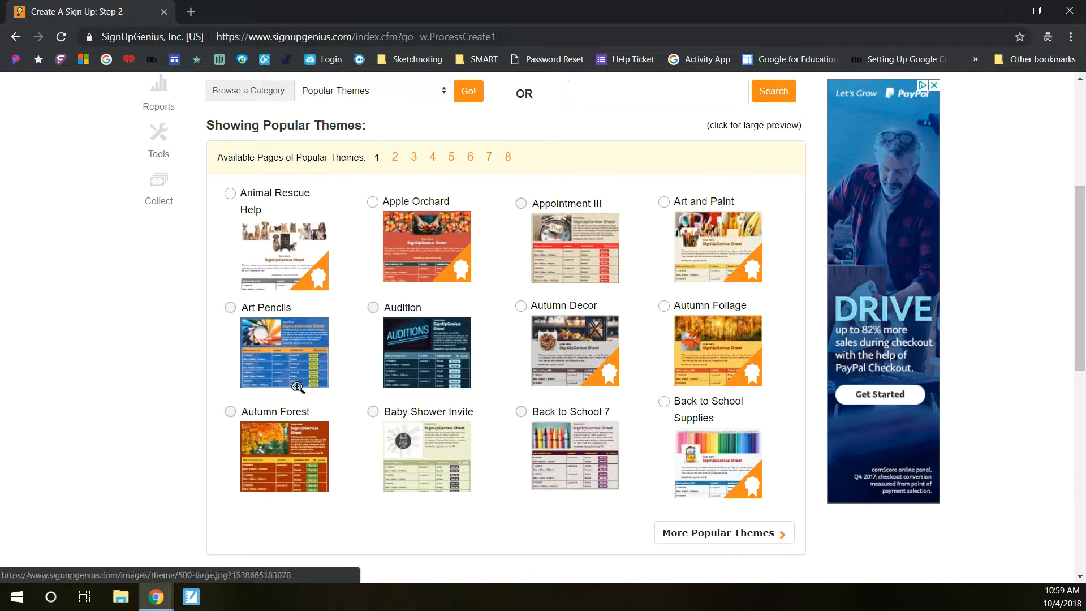
left_click(230, 411)
scroll(430, 370, "down", 2)
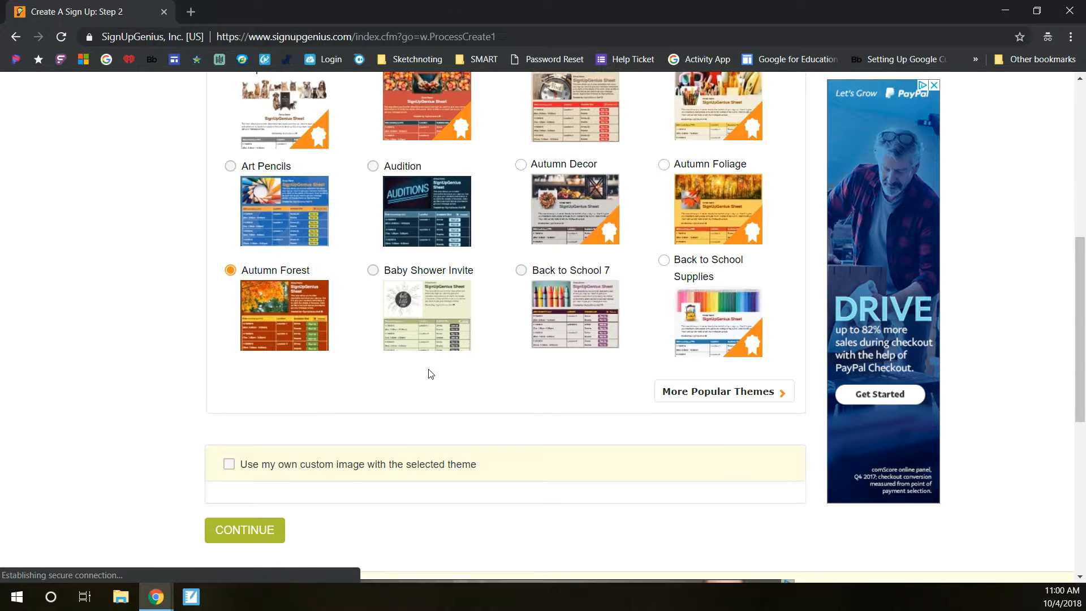
left_click(268, 529)
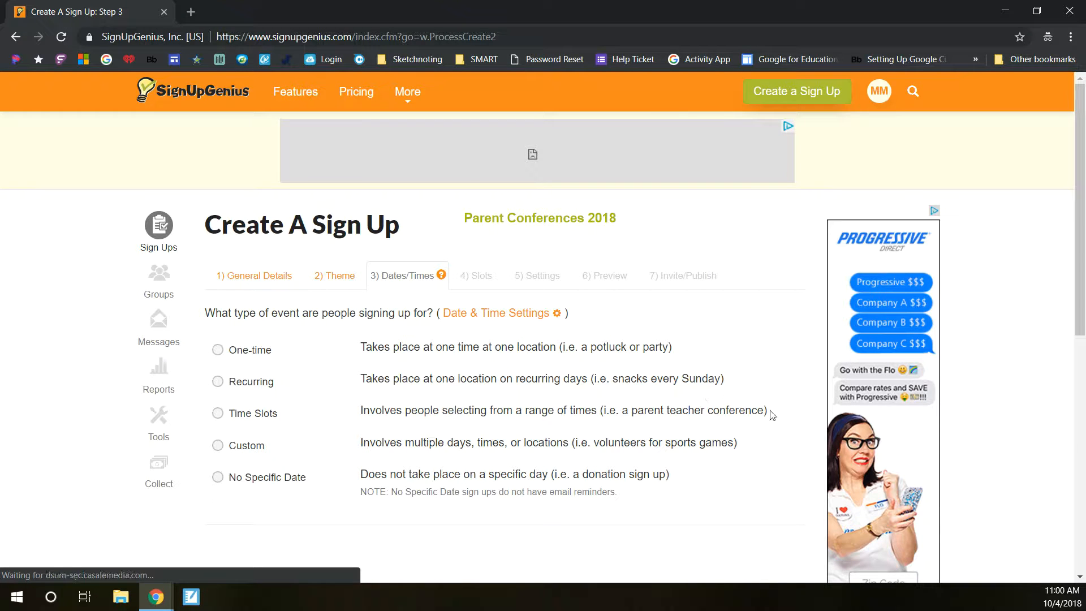
Step: Choose the Time Slots event type and set the start date to 10/08/2018
left_click_drag(768, 410, 354, 416)
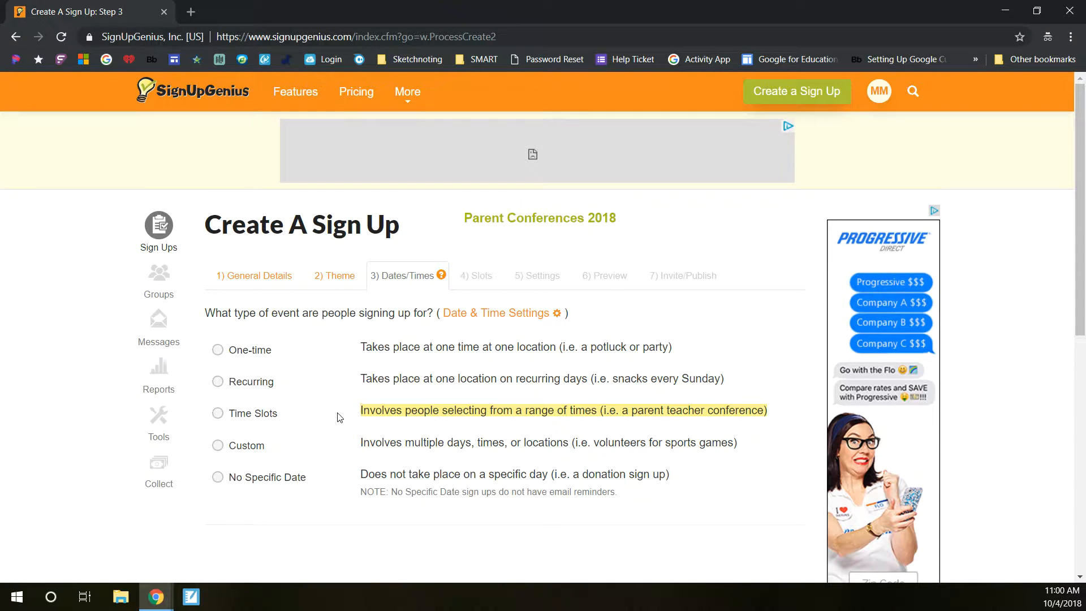
left_click(218, 413)
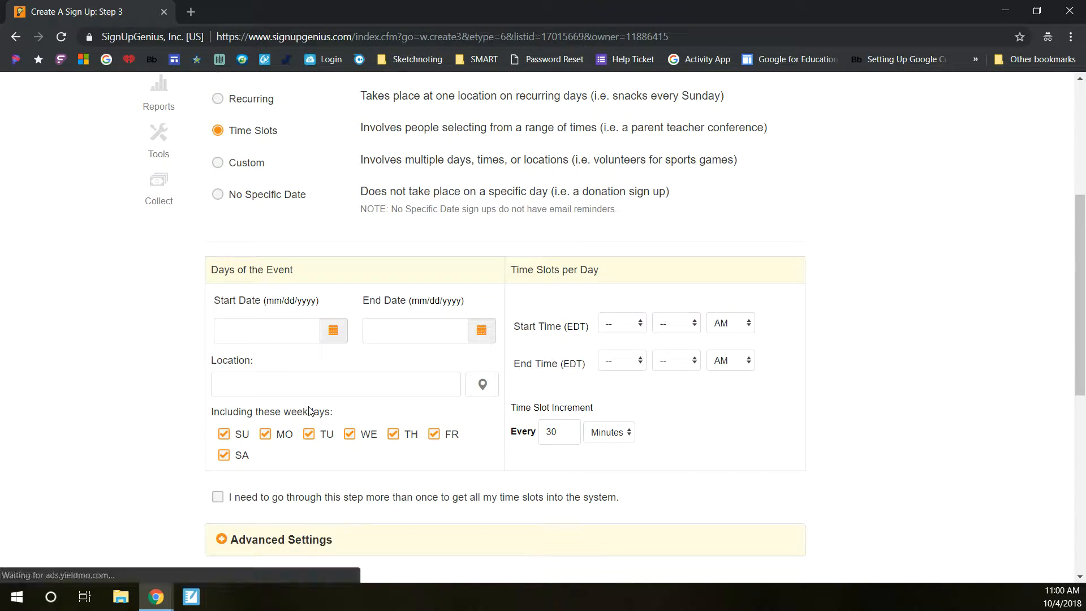
left_click(333, 334)
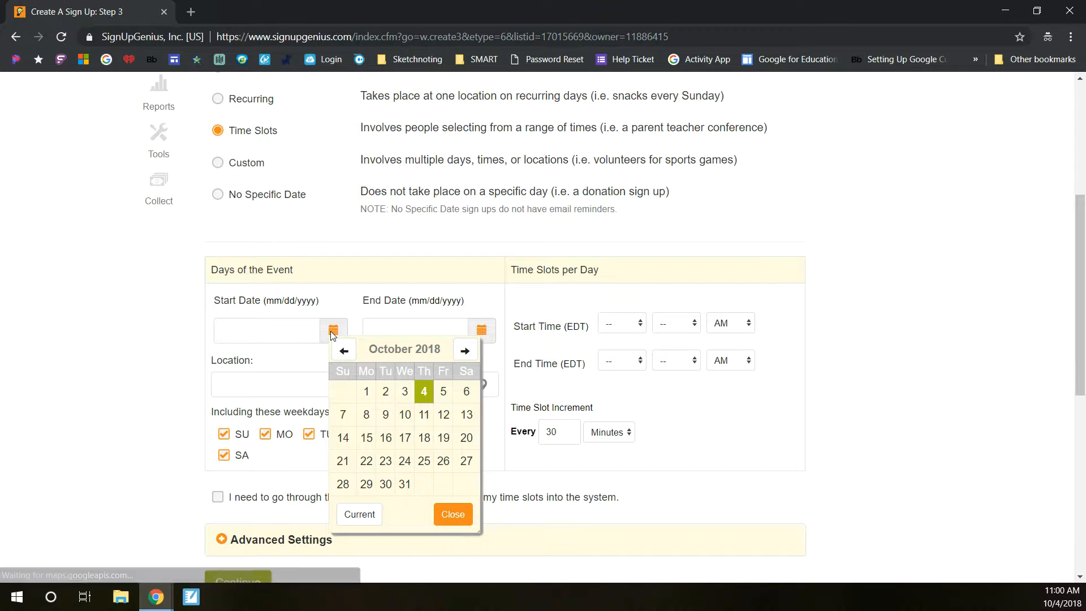
left_click(367, 416)
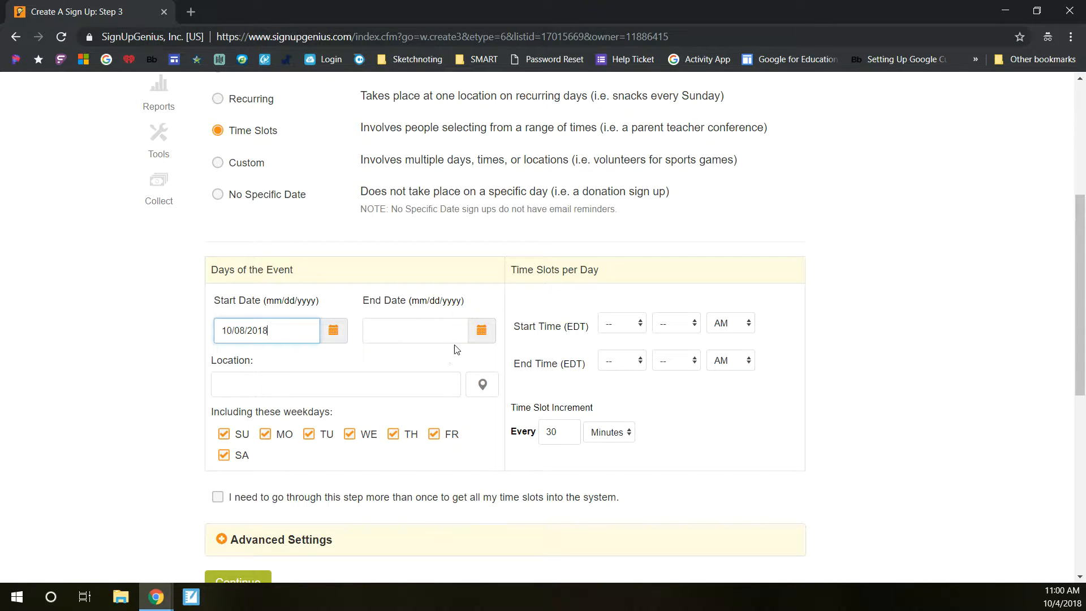
Step: Set the end date to 10/09/2018
left_click(487, 335)
left_click(513, 417)
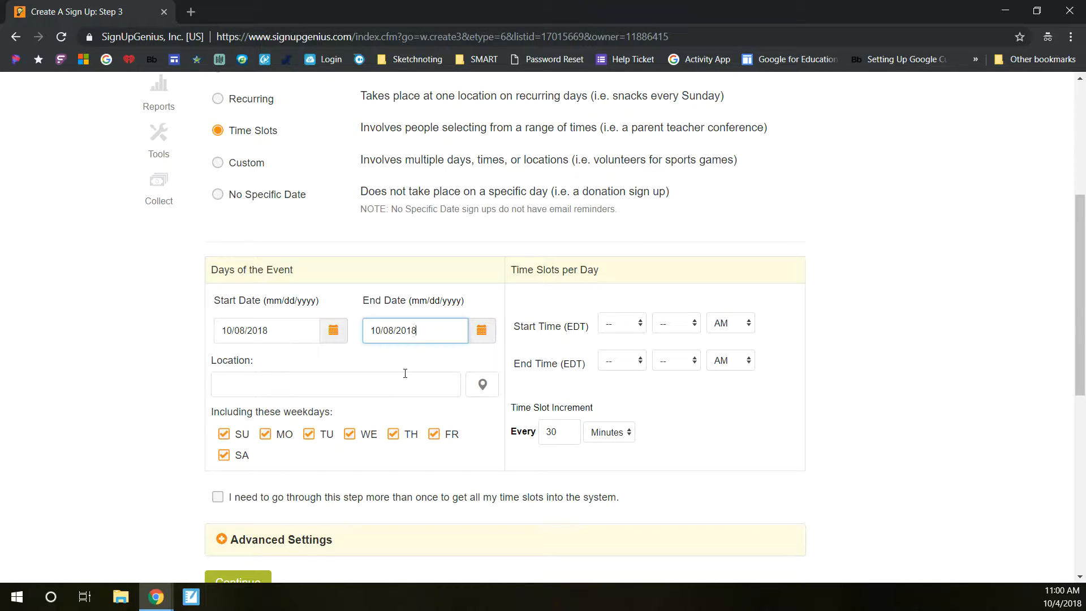
left_click(481, 333)
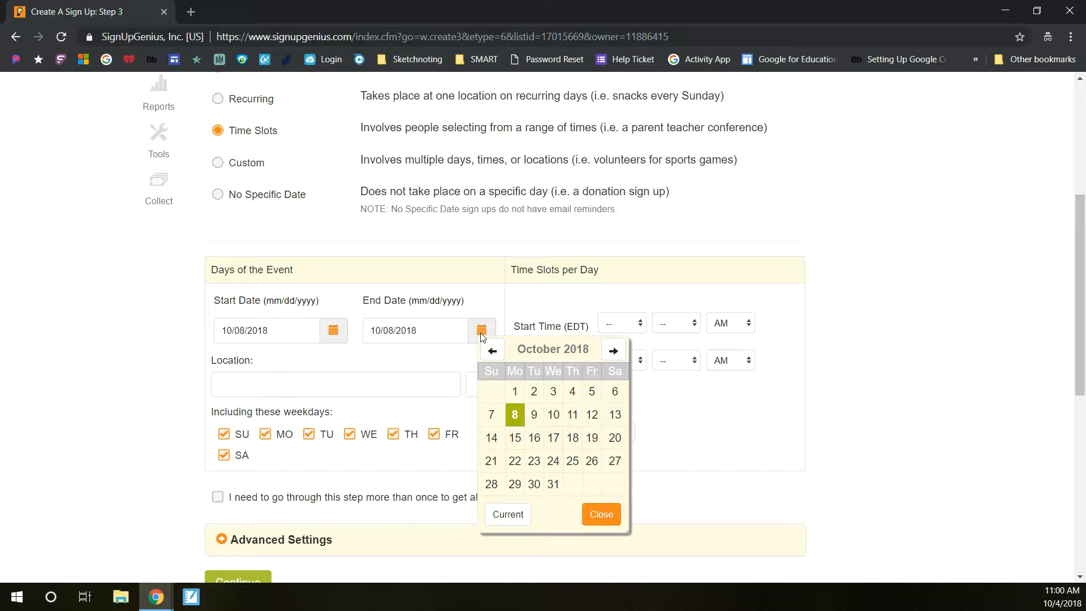
left_click(534, 416)
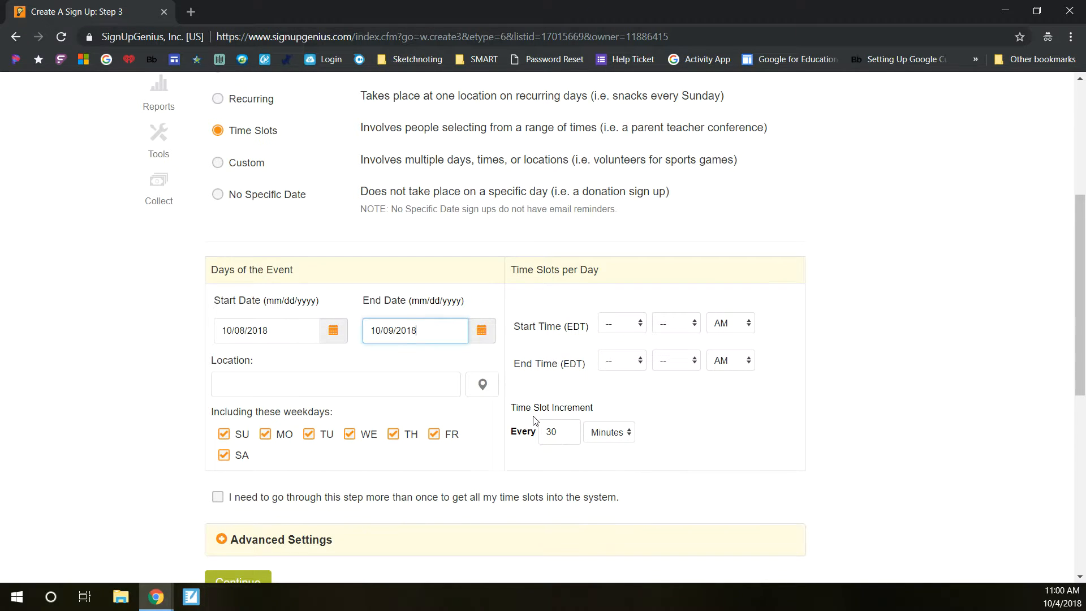
Step: Enter F11 Starpoint Middle School as the location
left_click(368, 384)
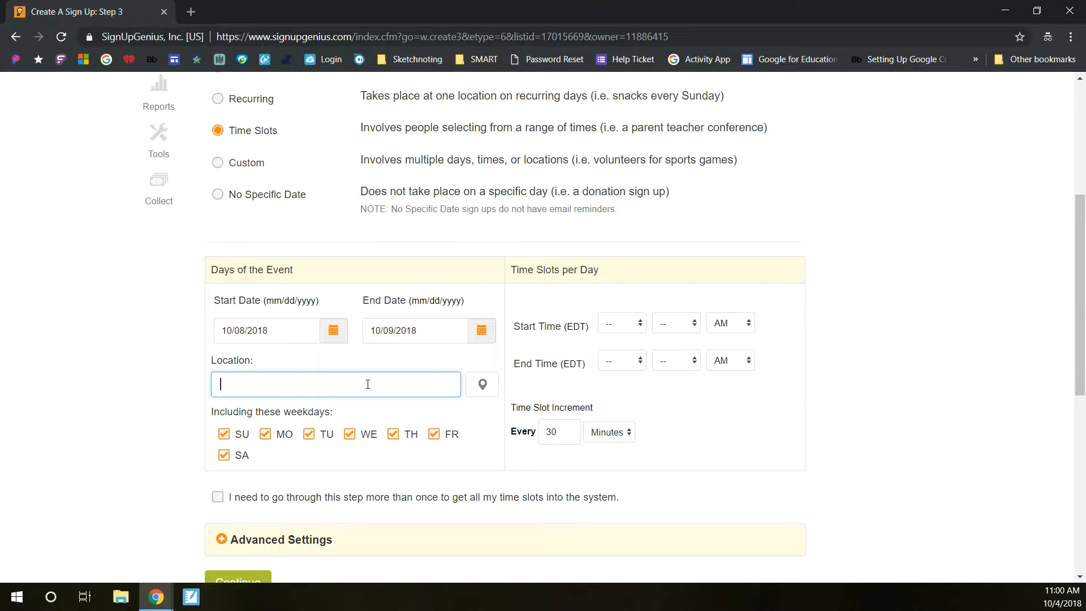
type("F11 Starpoint Midd")
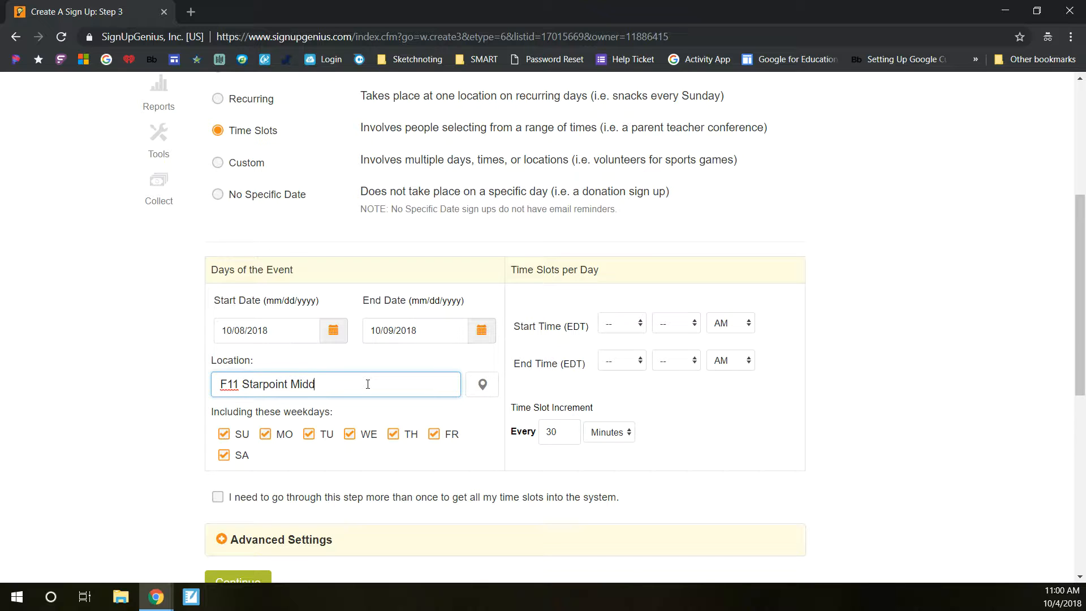
type("le School")
Step: Set the daily time slots to run from 8:00 AM to 3:00 PM in 30-minute increments
left_click(641, 324)
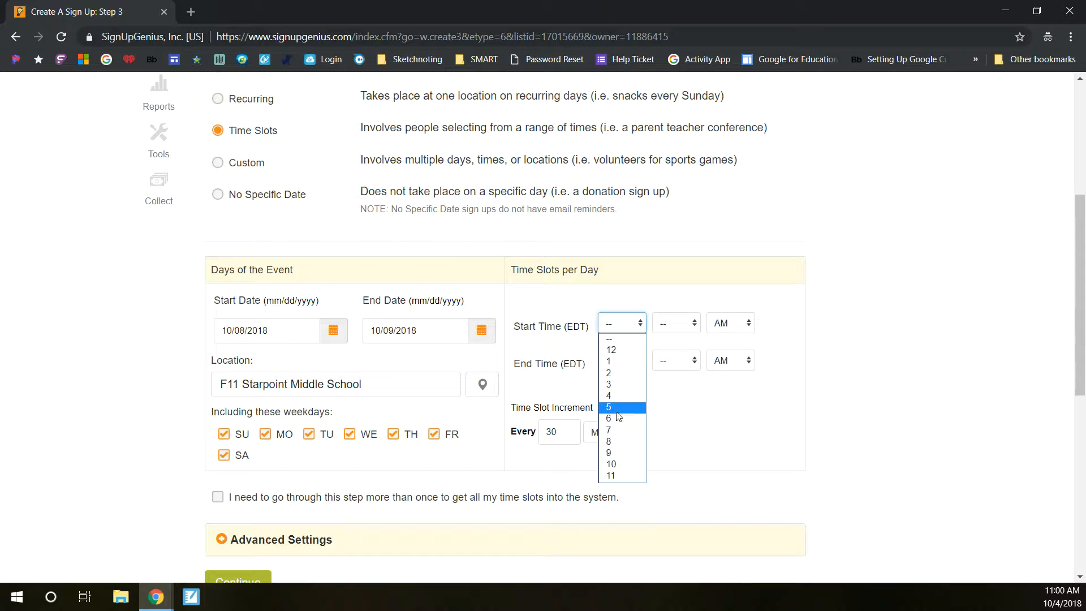
left_click(619, 441)
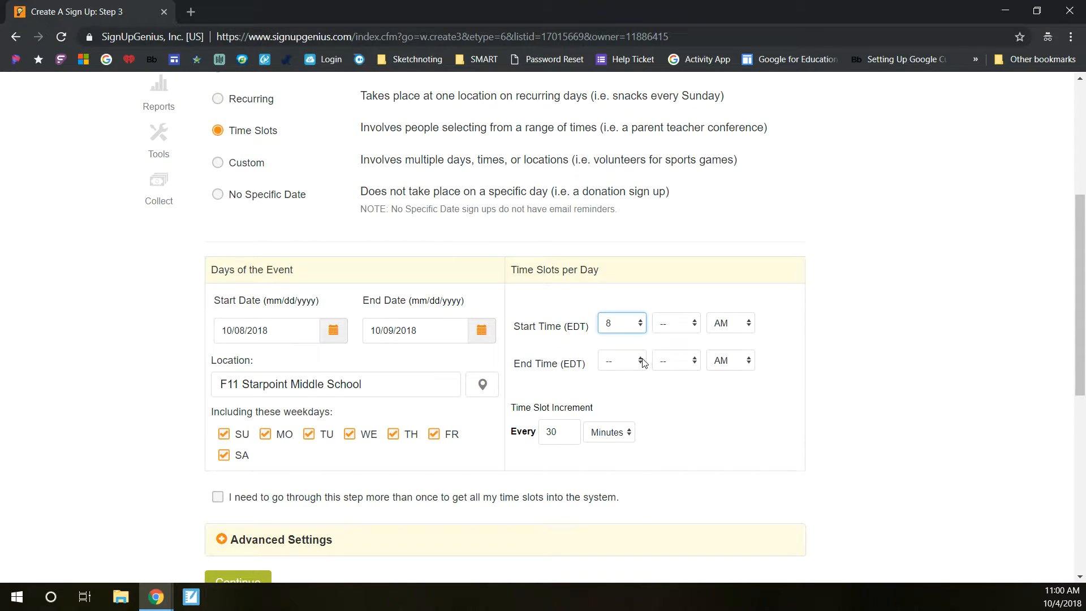
left_click(643, 362)
left_click(610, 422)
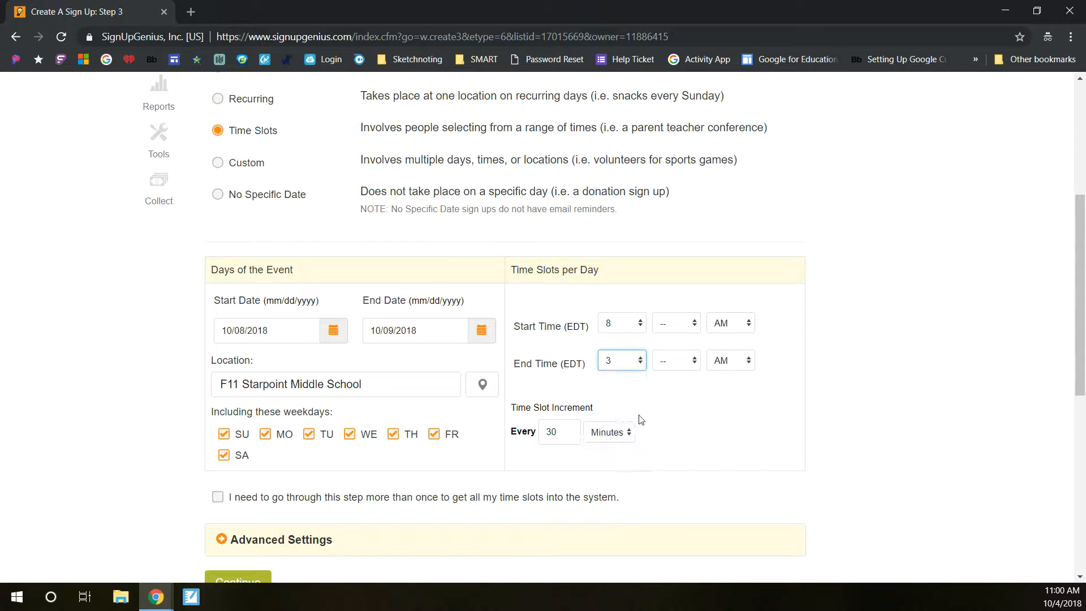
left_click(727, 362)
left_click(694, 360)
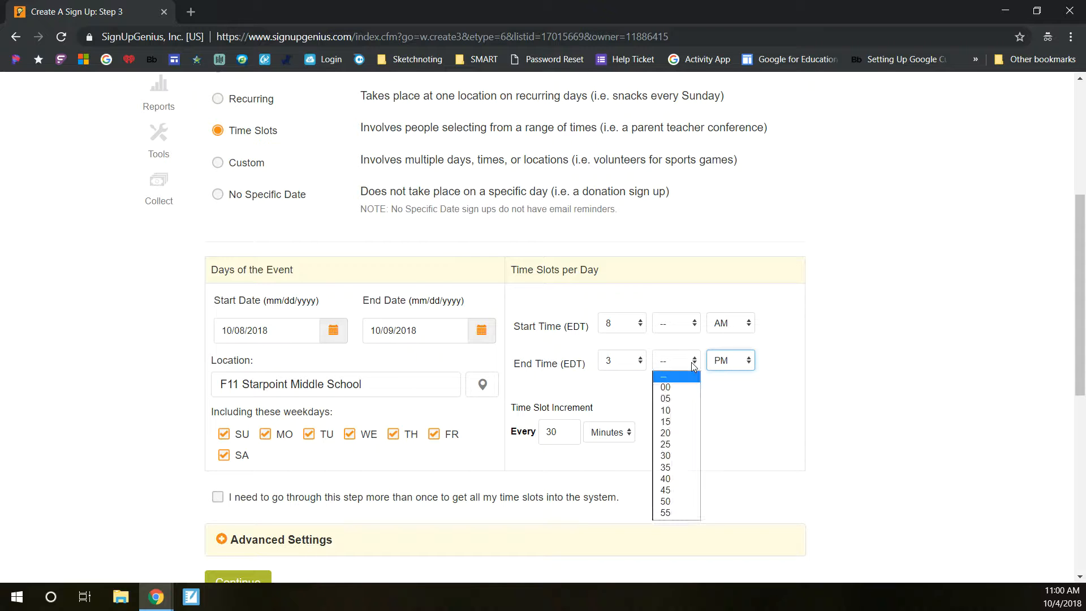
left_click(683, 383)
left_click(686, 326)
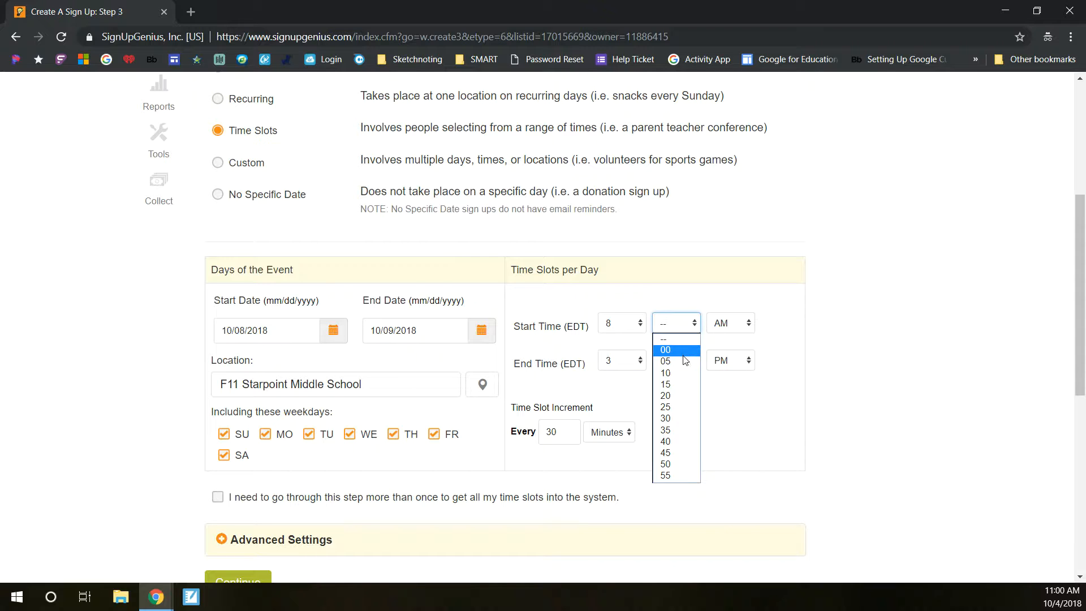
left_click(686, 357)
left_click(574, 434)
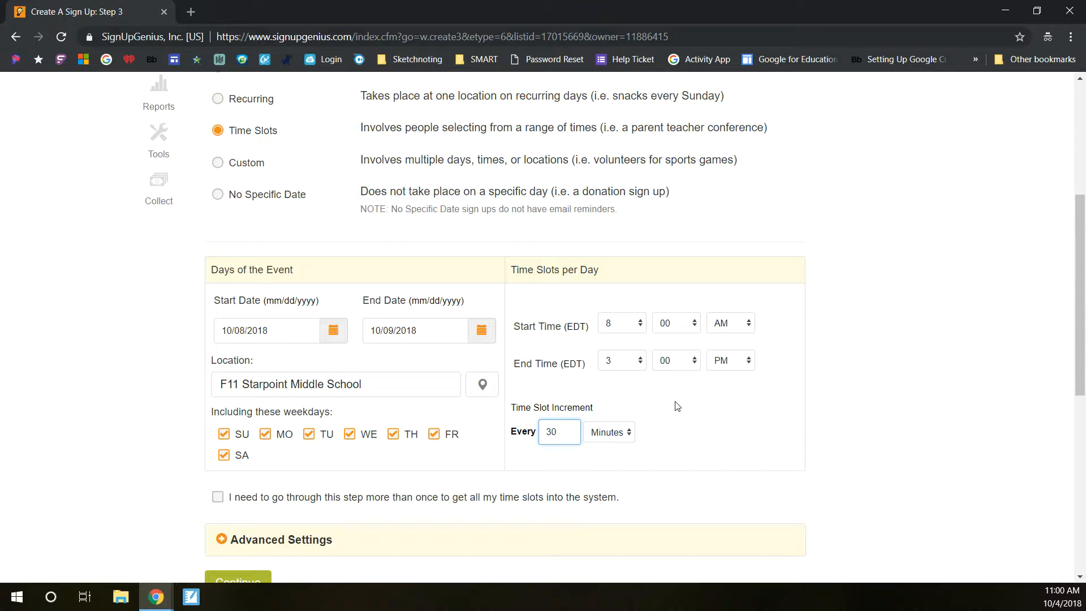
Step: Continue to the slots step of the sign-up
scroll(677, 406, "down", 3)
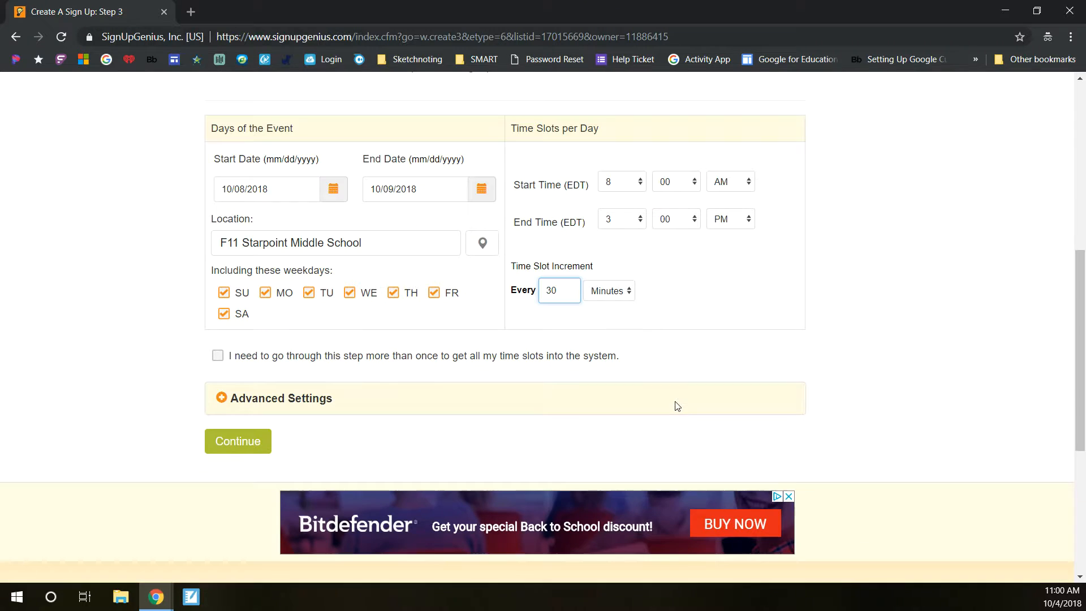
left_click(242, 442)
left_click(241, 442)
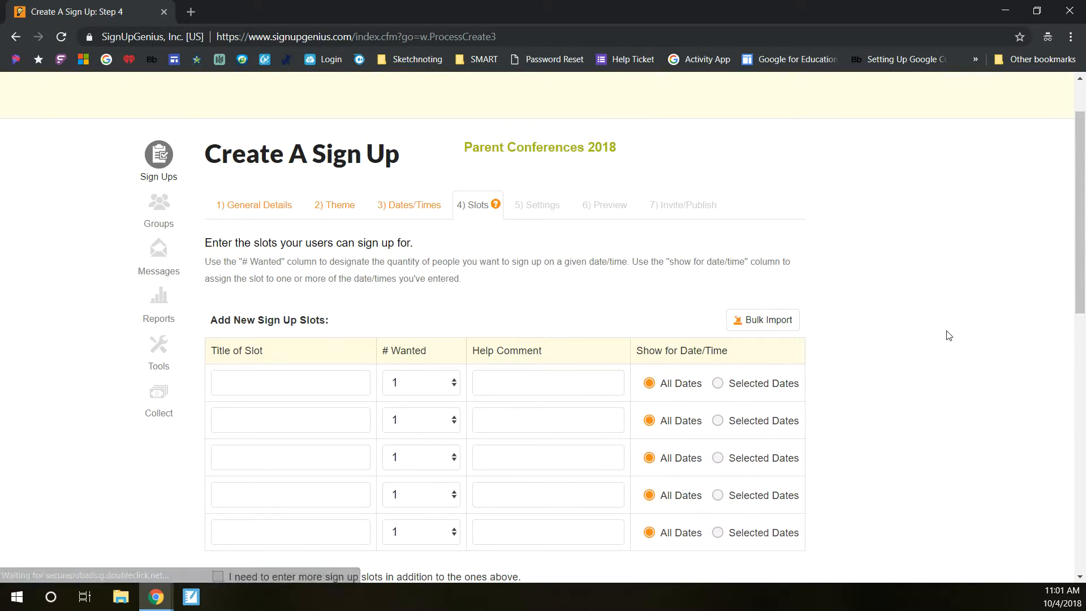
Step: Add a slot titled Parent Conference and continue to the settings step
scroll(949, 336, "down", 1)
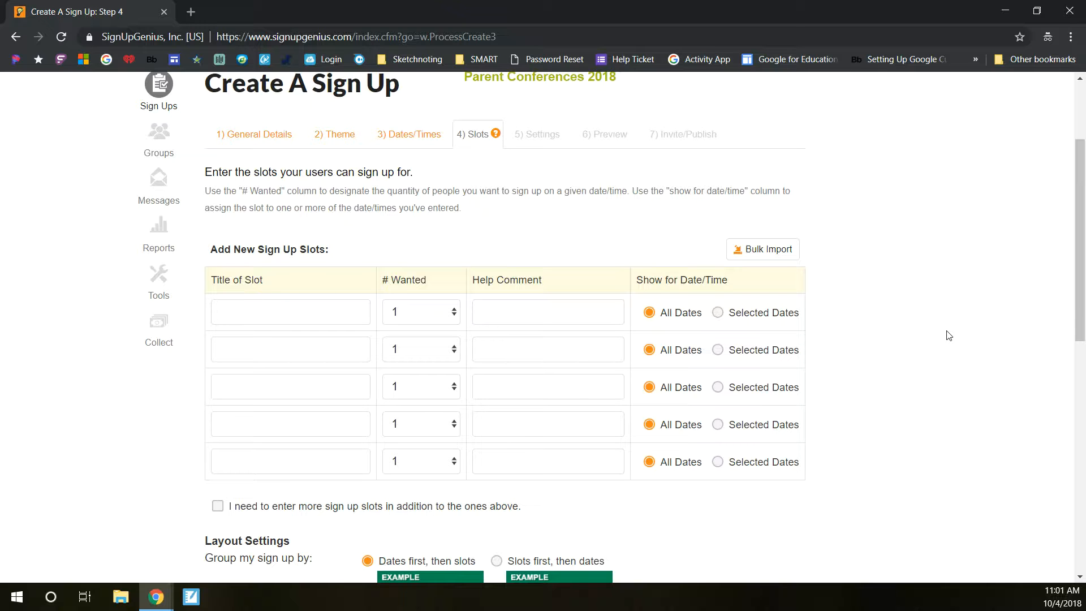
scroll(948, 335, "down", 2)
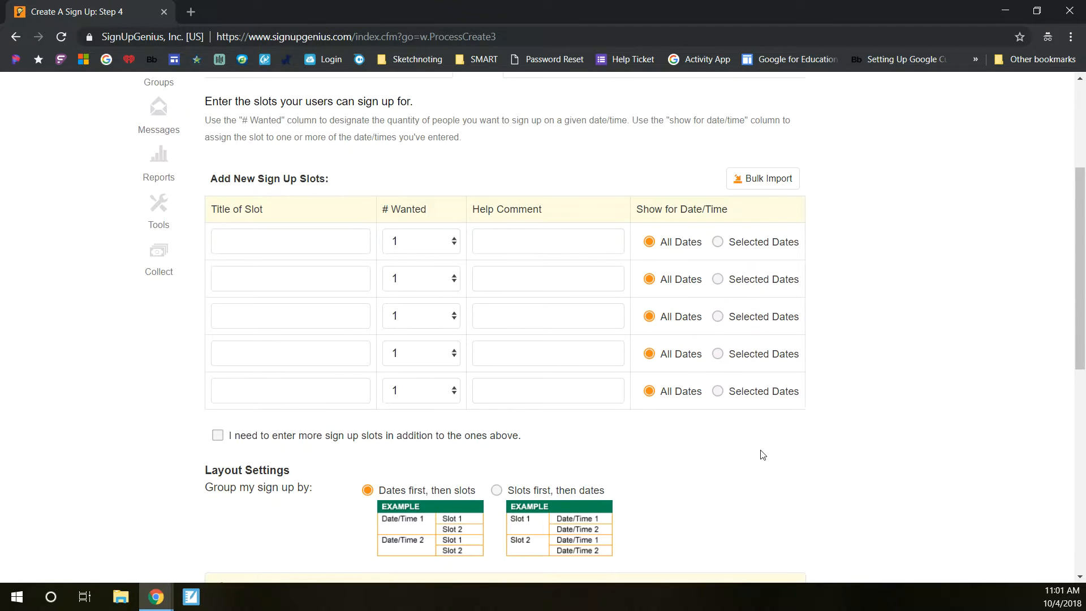
scroll(763, 455, "up", 3)
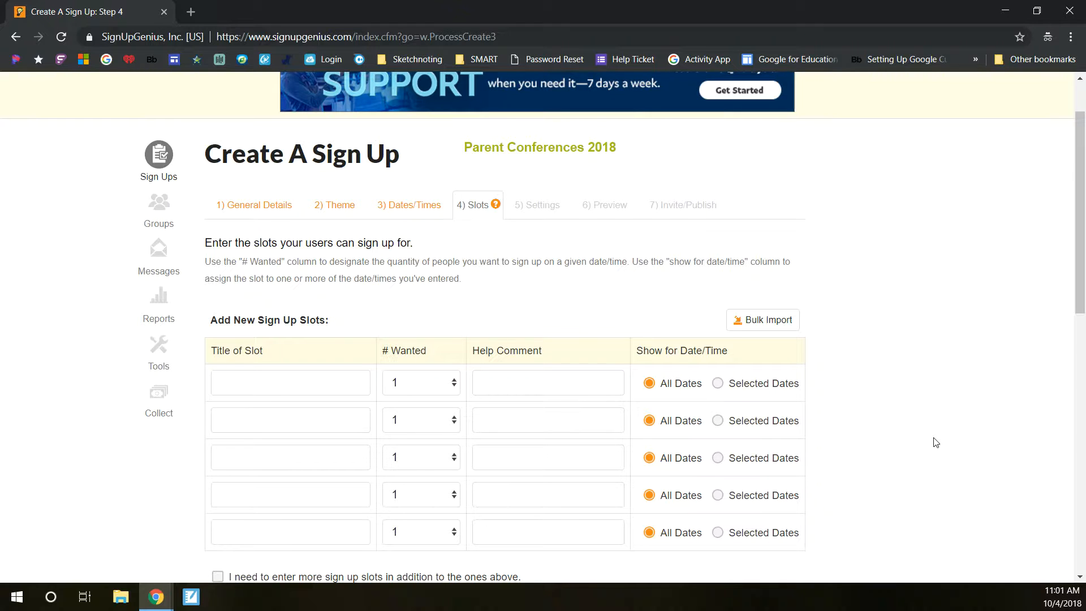
left_click(236, 388)
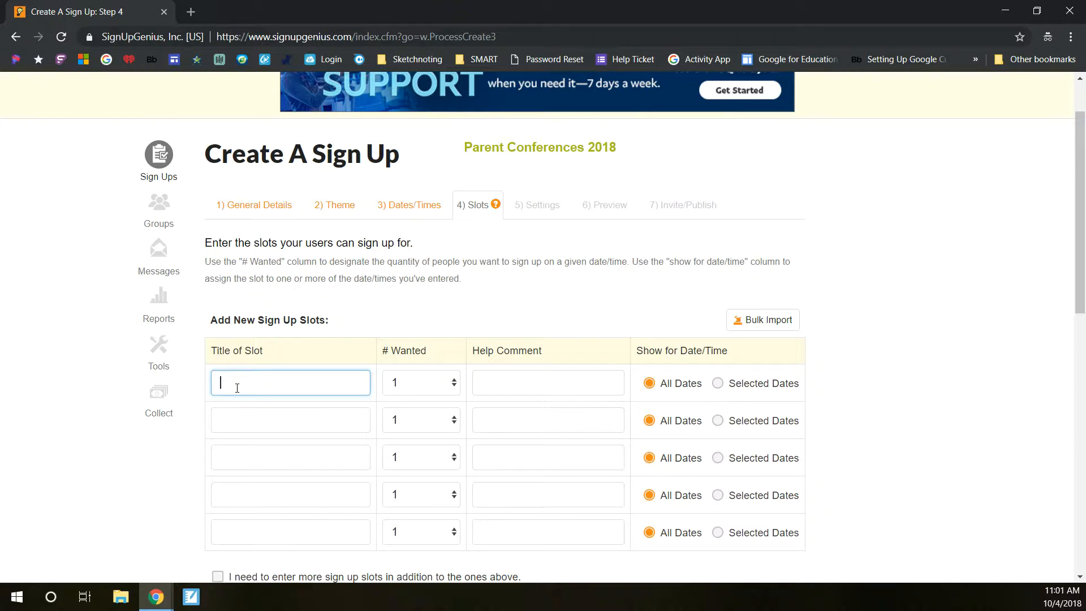
type("Parent Conference")
scroll(568, 410, "down", 5)
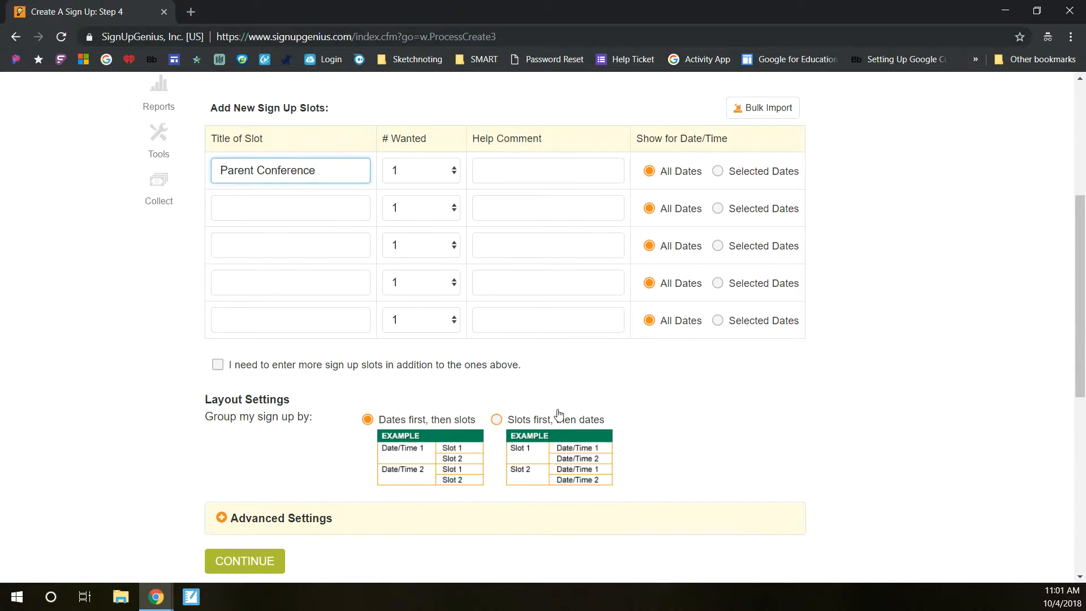
left_click(233, 499)
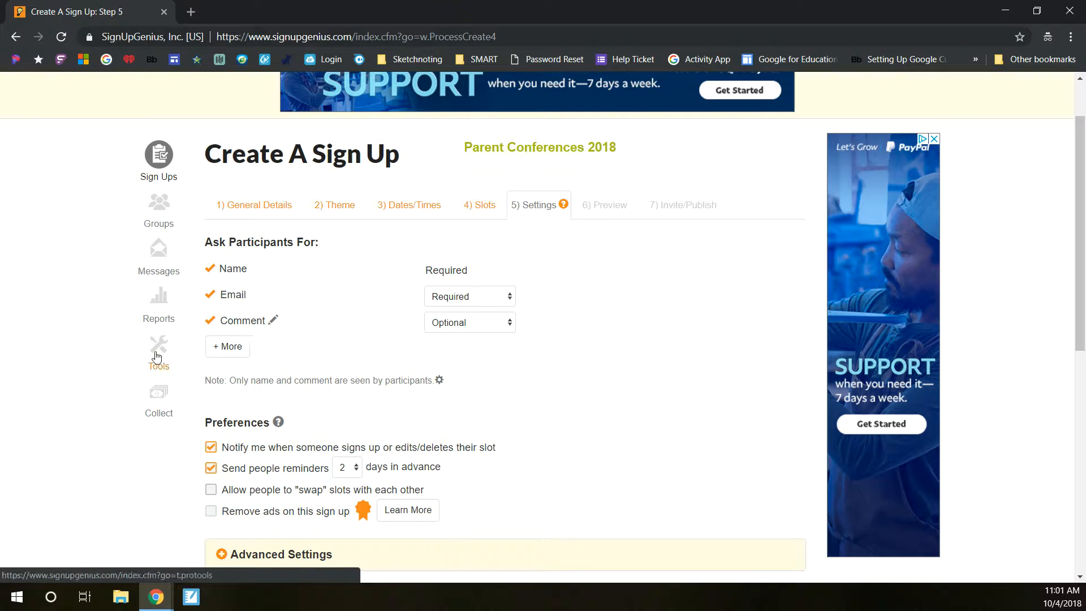
Step: Add Phone to the information asked of participants and acknowledge the confirmation
left_click(217, 349)
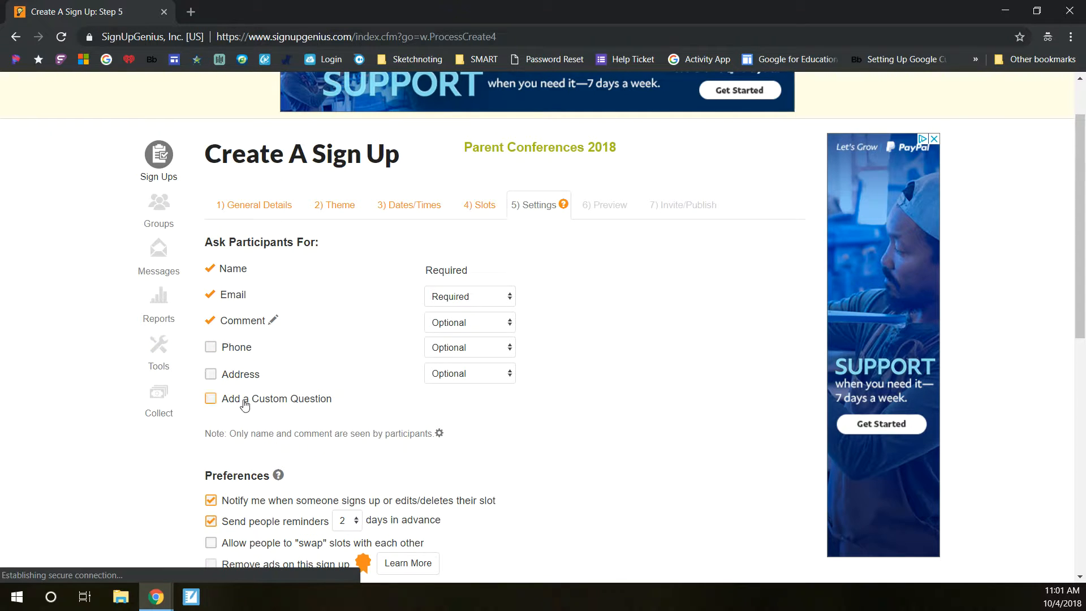
left_click(211, 347)
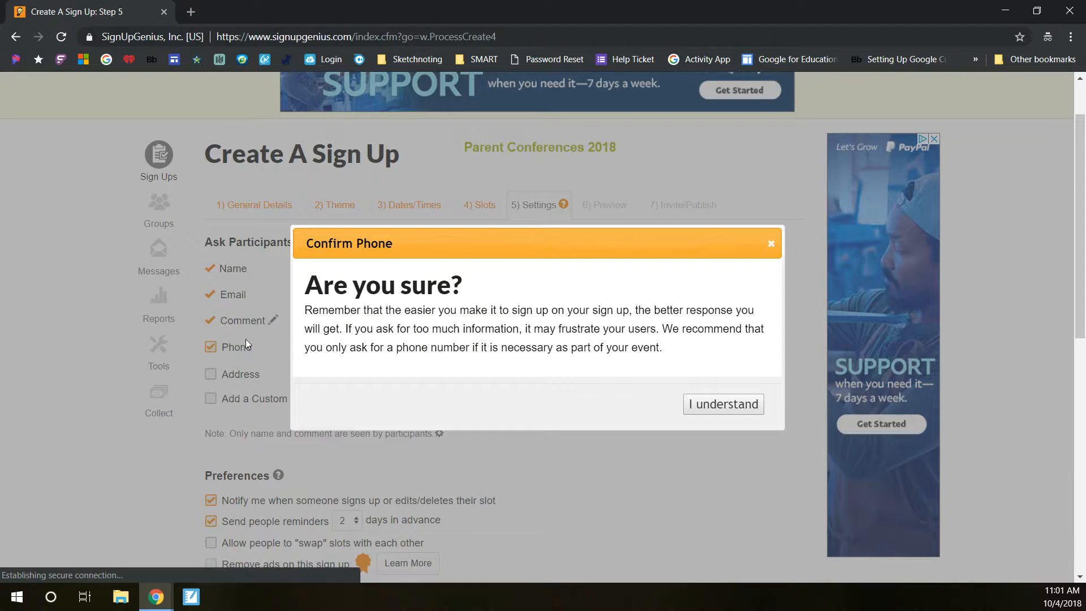
left_click(751, 405)
left_click(496, 324)
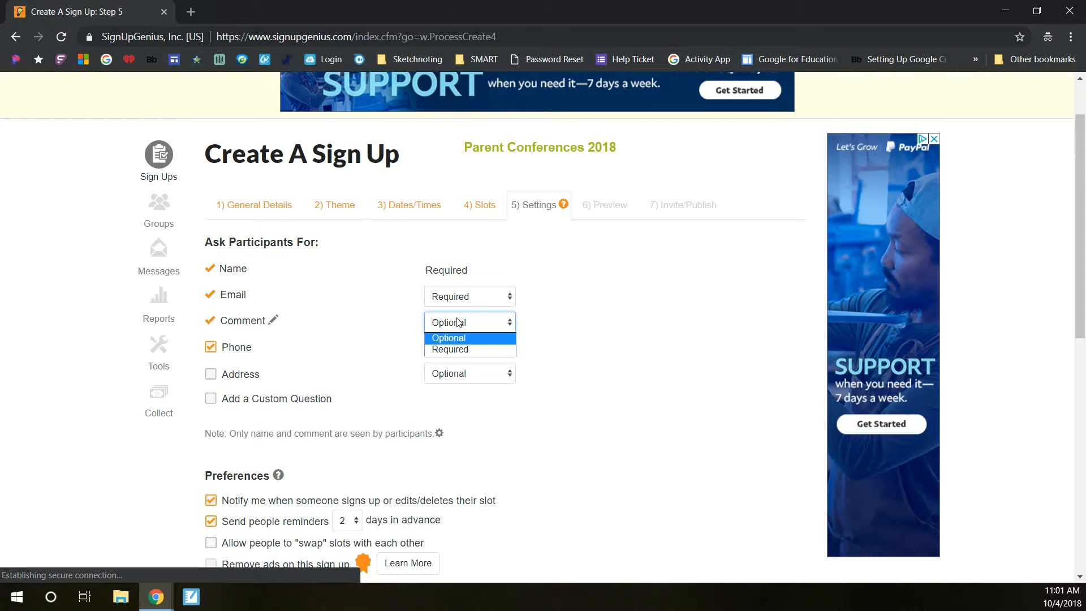
Step: Rename the Comment field to Child's Name and save it
left_click(274, 322)
left_click(273, 321)
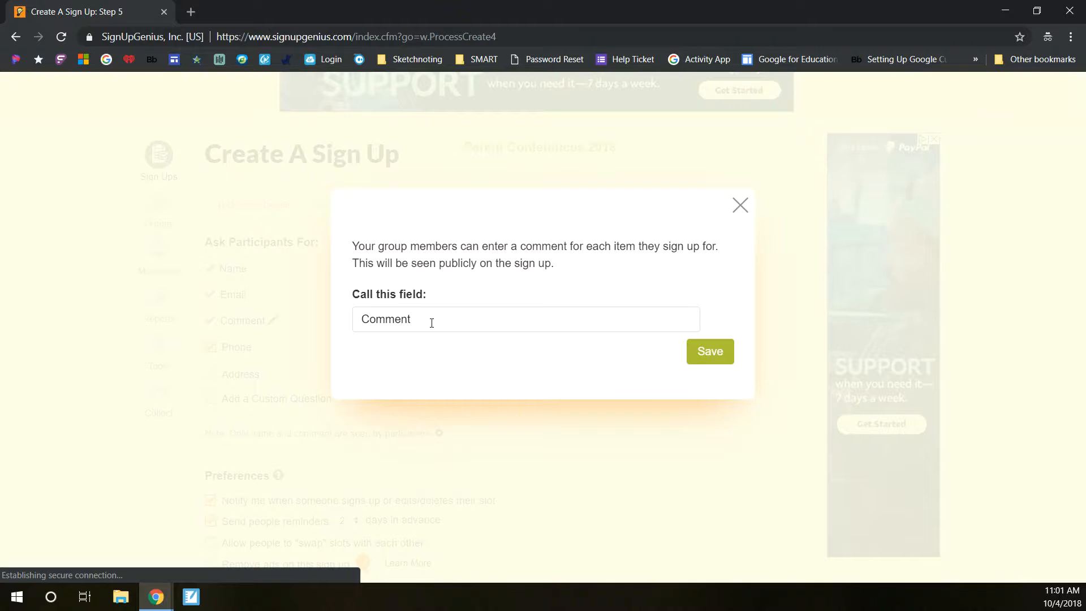
left_click_drag(432, 323, 356, 315)
type("Child")
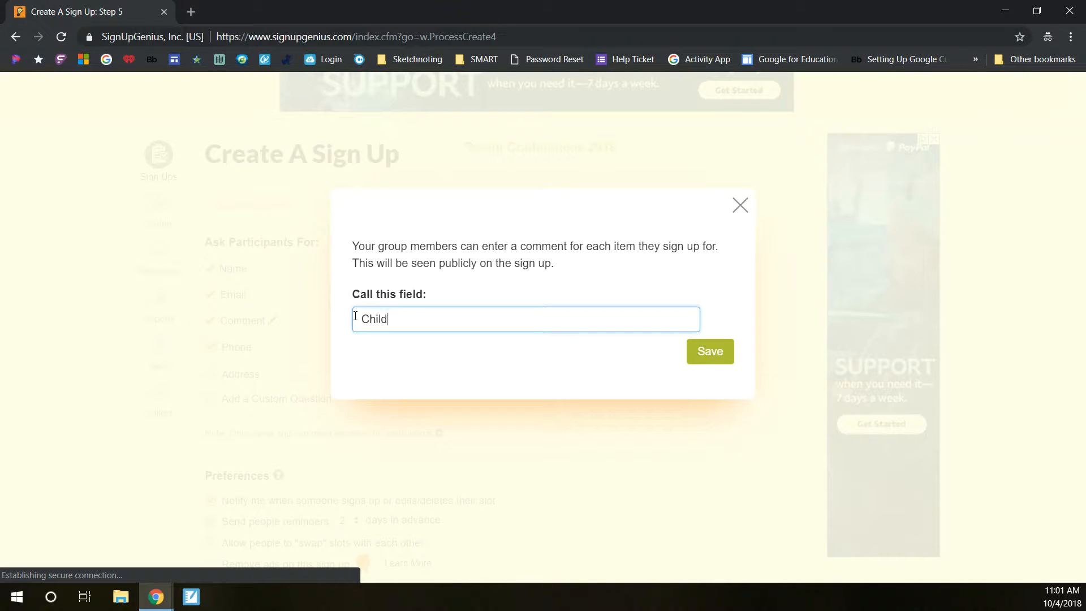
type("'s Name")
left_click(724, 354)
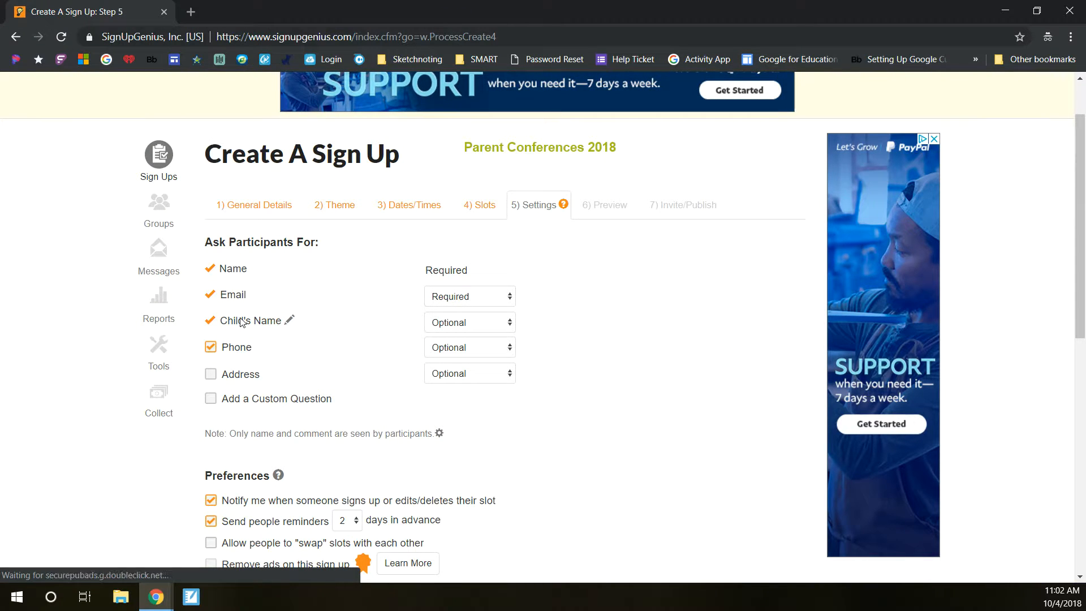
Step: Set reminders to 2 days in advance and continue to the preview
scroll(508, 429, "down", 1)
scroll(511, 426, "down", 1)
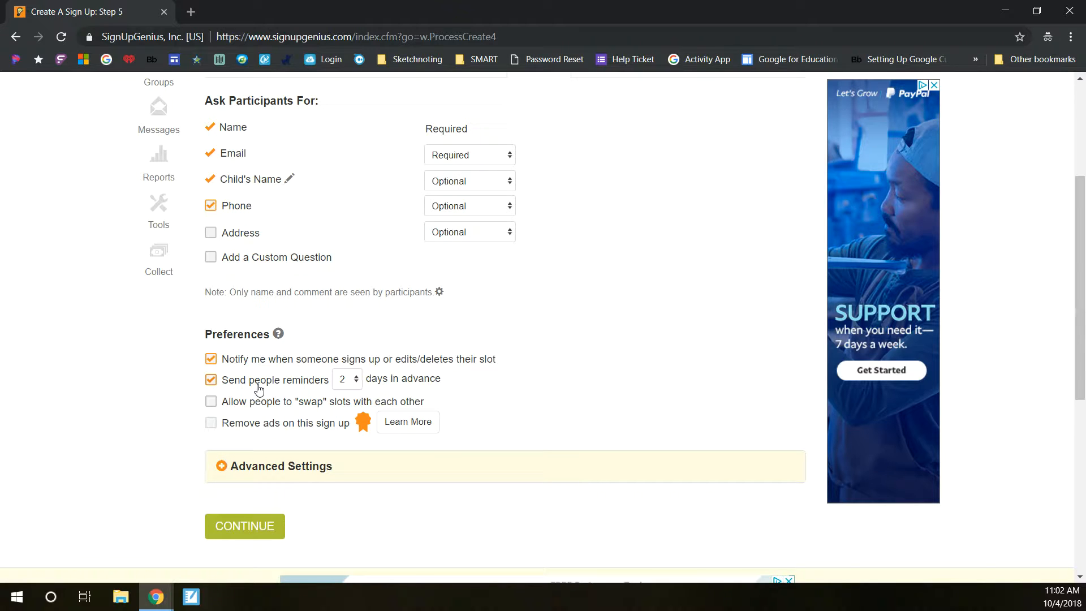
left_click(353, 384)
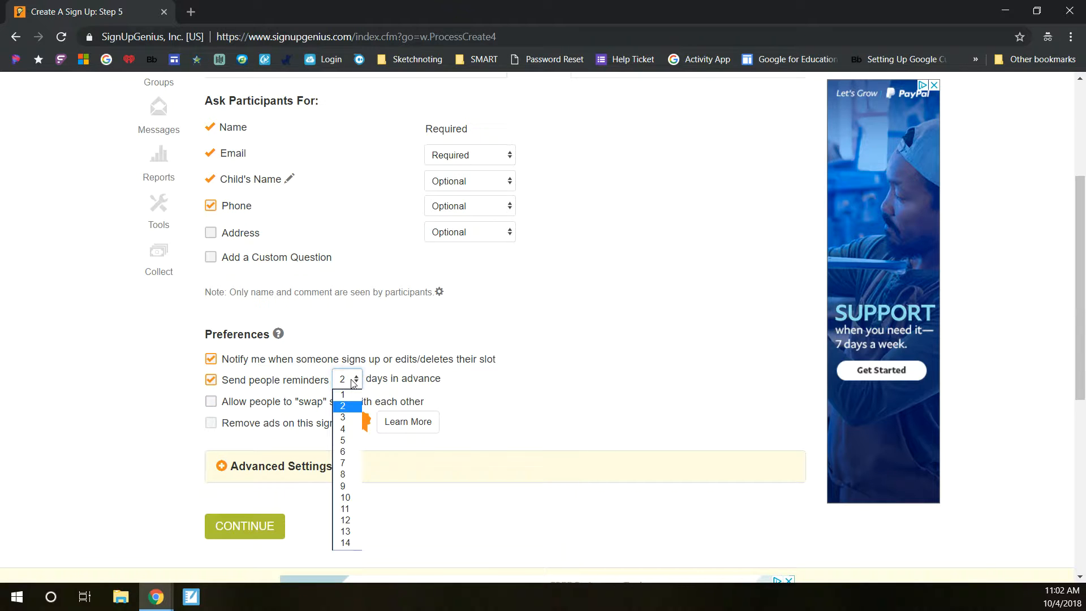
left_click(347, 407)
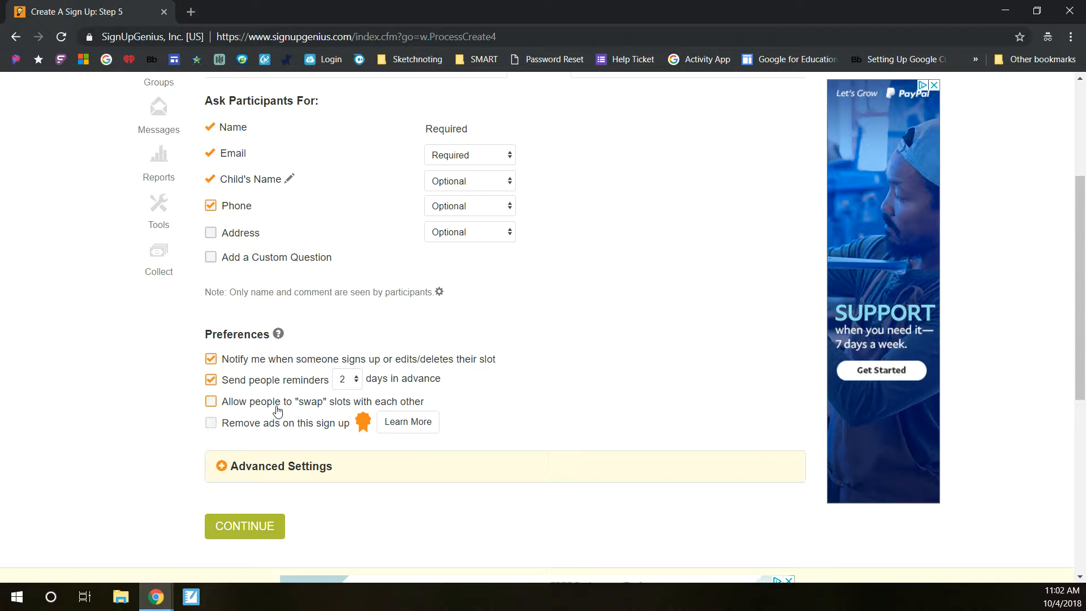
left_click(265, 527)
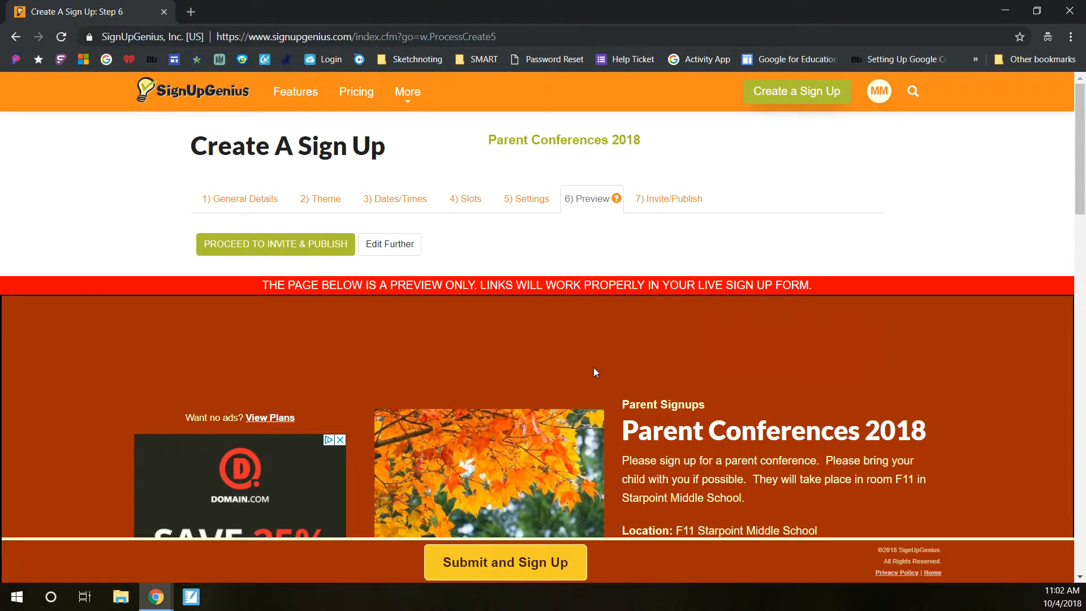
Step: Scroll through the preview to review the generated time slots for each day
scroll(594, 370, "down", 4)
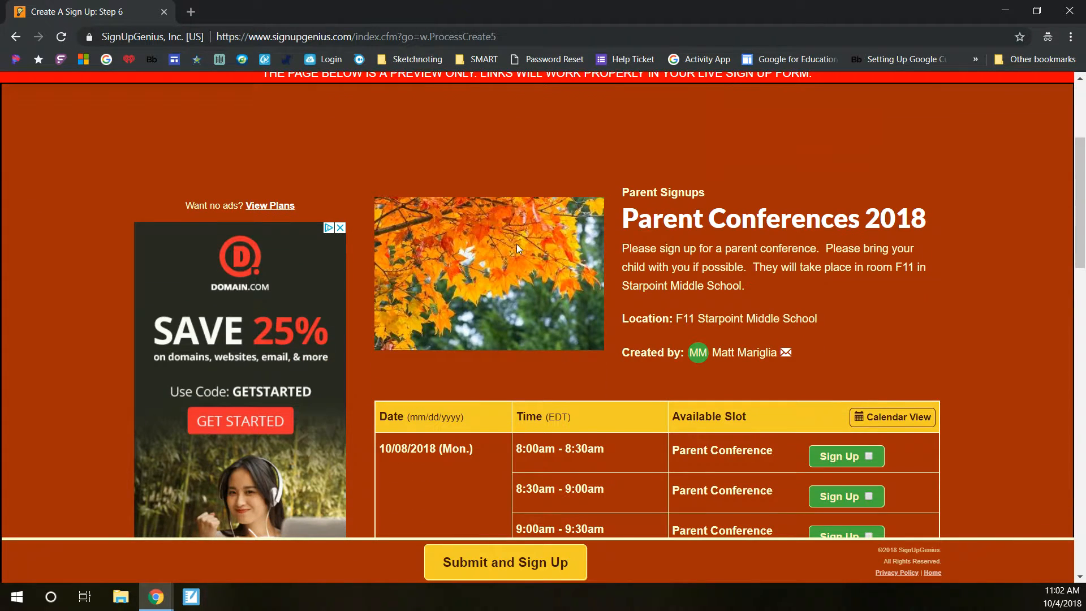
scroll(531, 249, "down", 3)
scroll(402, 285, "up", 4)
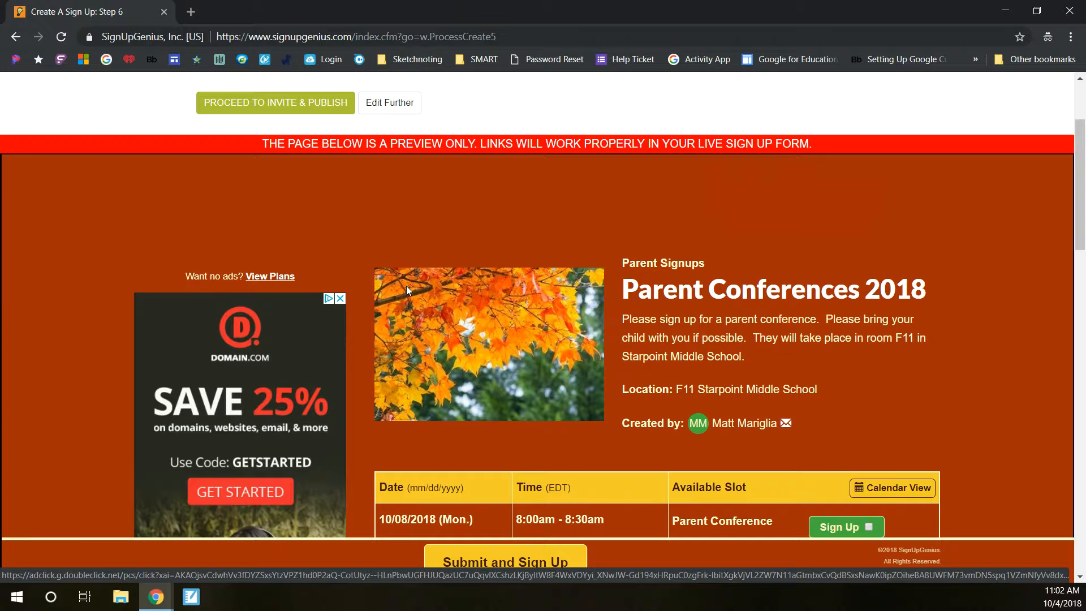
scroll(571, 256, "down", 1)
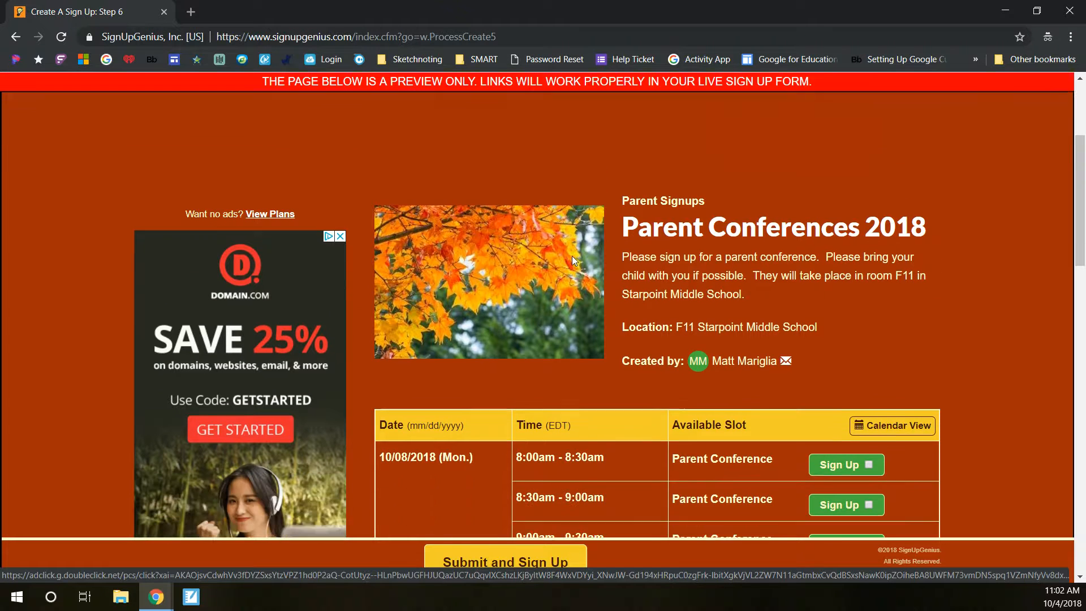
scroll(572, 258, "down", 1)
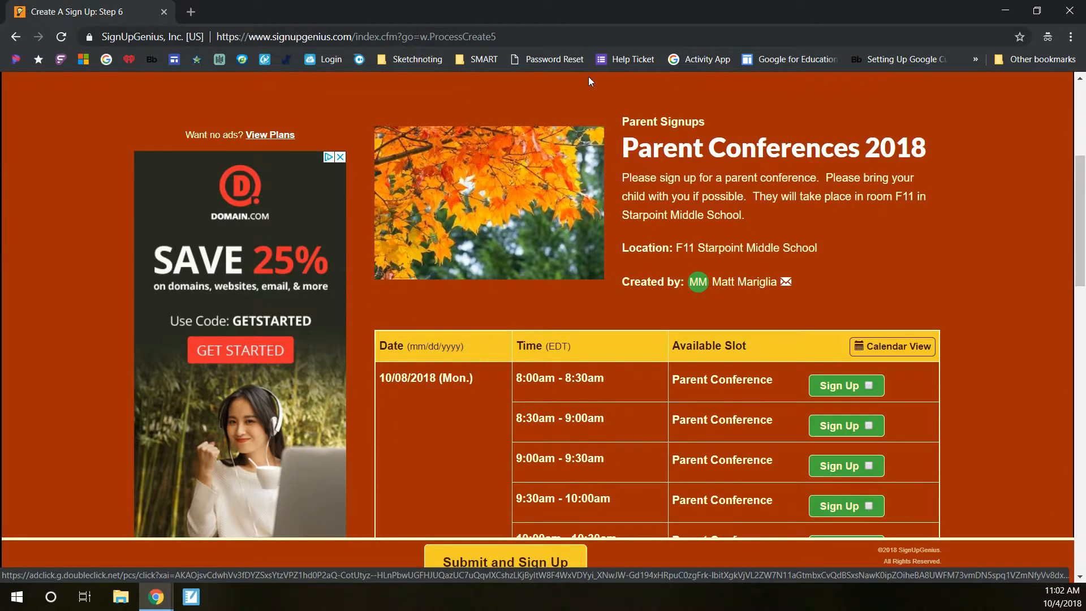
scroll(714, 247, "down", 4)
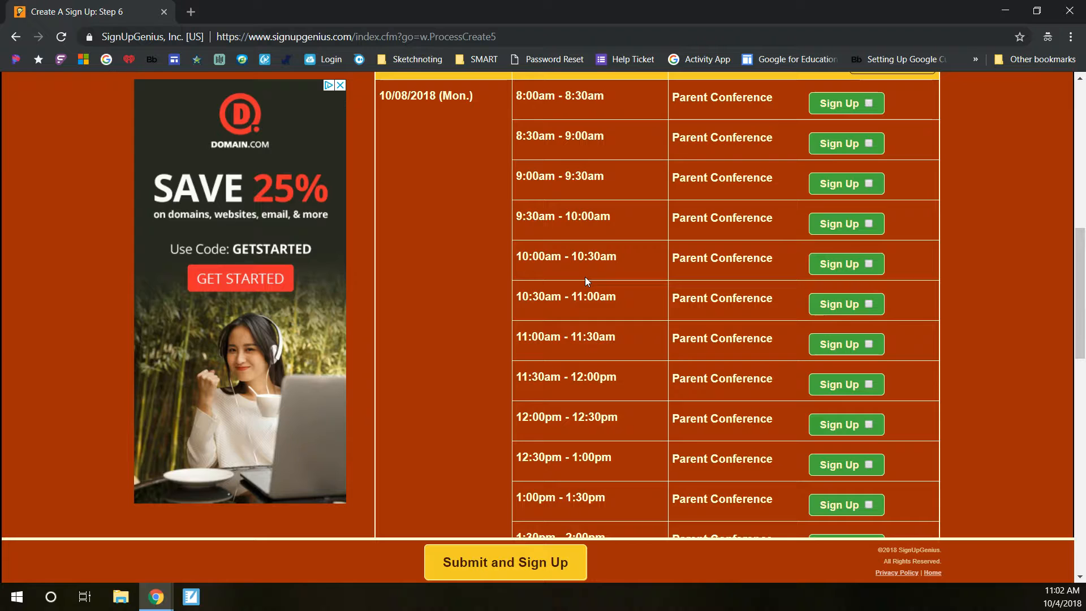
left_click(872, 188)
scroll(490, 356, "down", 1)
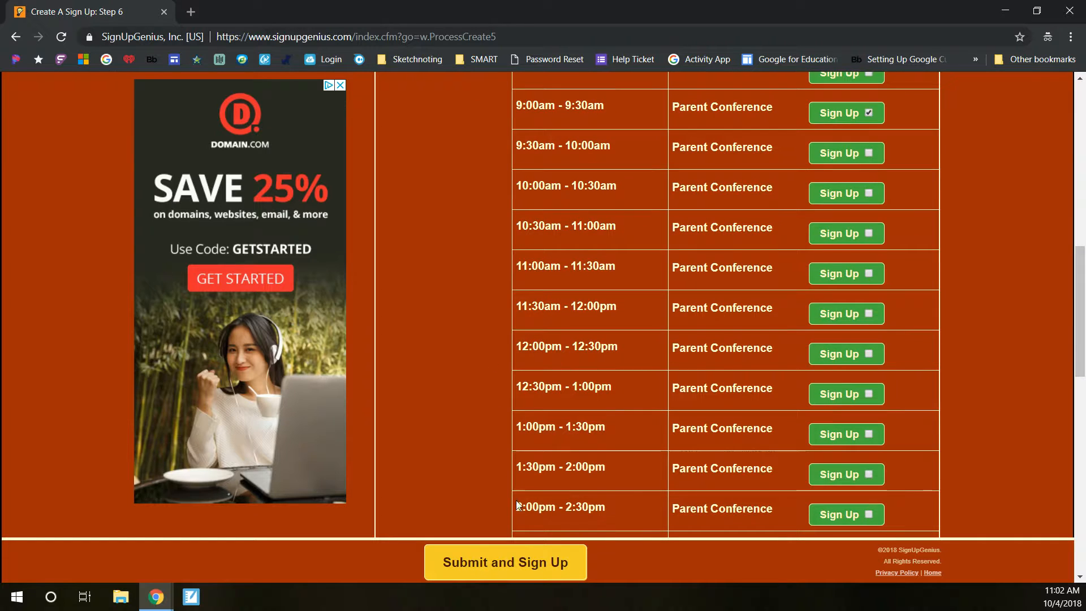
scroll(565, 272, "up", 2)
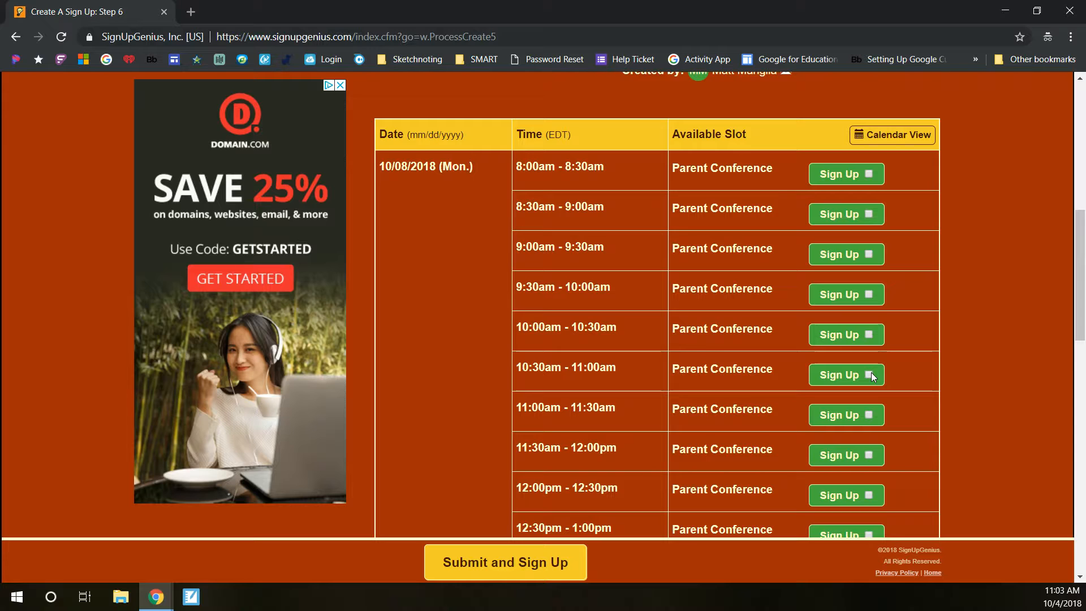
scroll(871, 372, "up", 4)
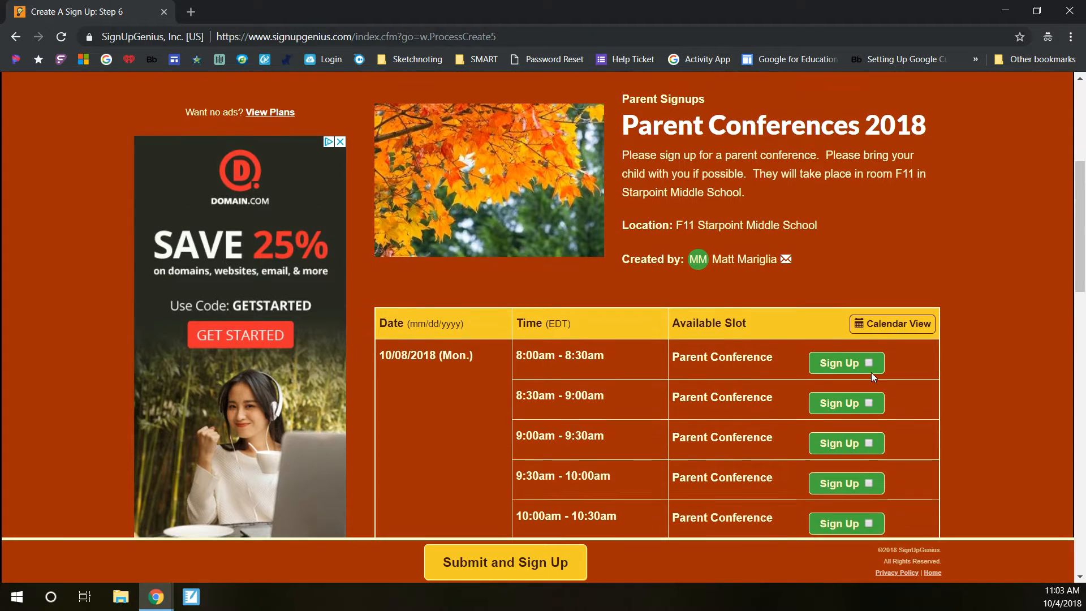
scroll(871, 372, "up", 5)
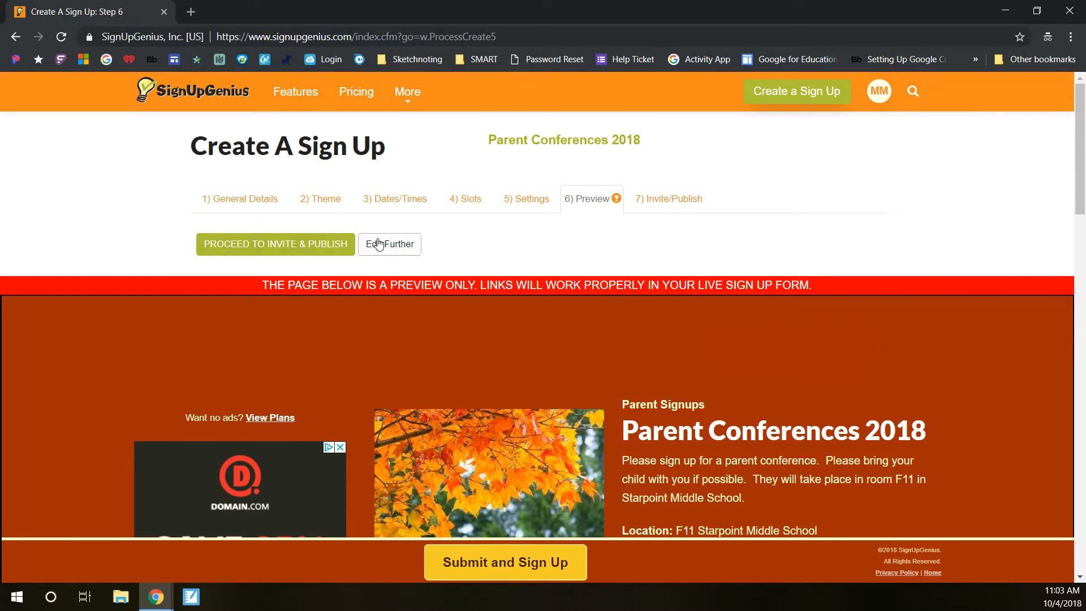
Step: Return to the Invite/Publish step and take the sign up live, sending the invites to the group
left_click(382, 250)
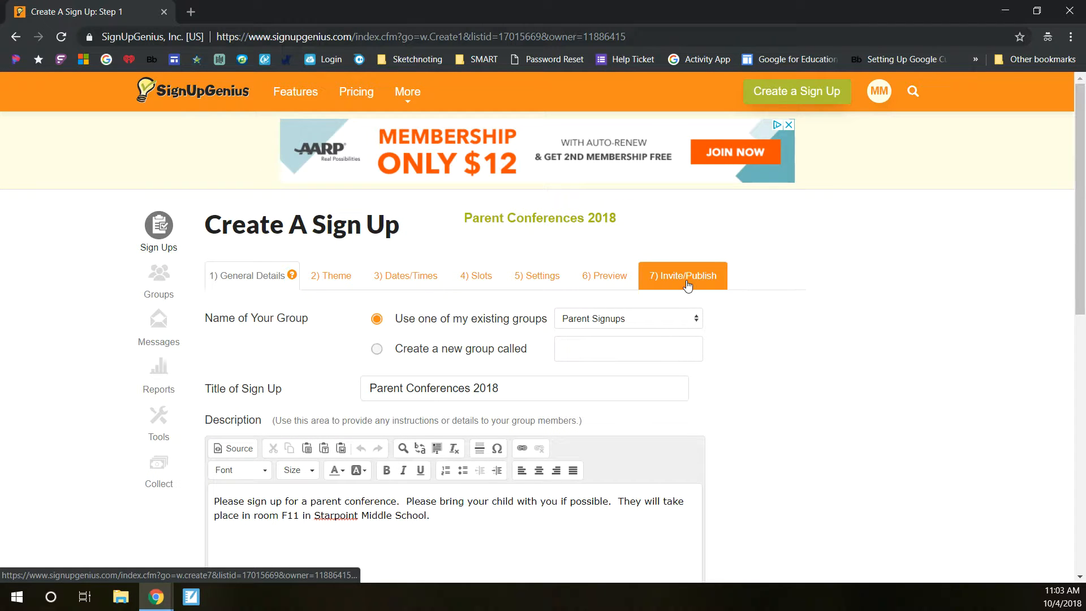
left_click(622, 280)
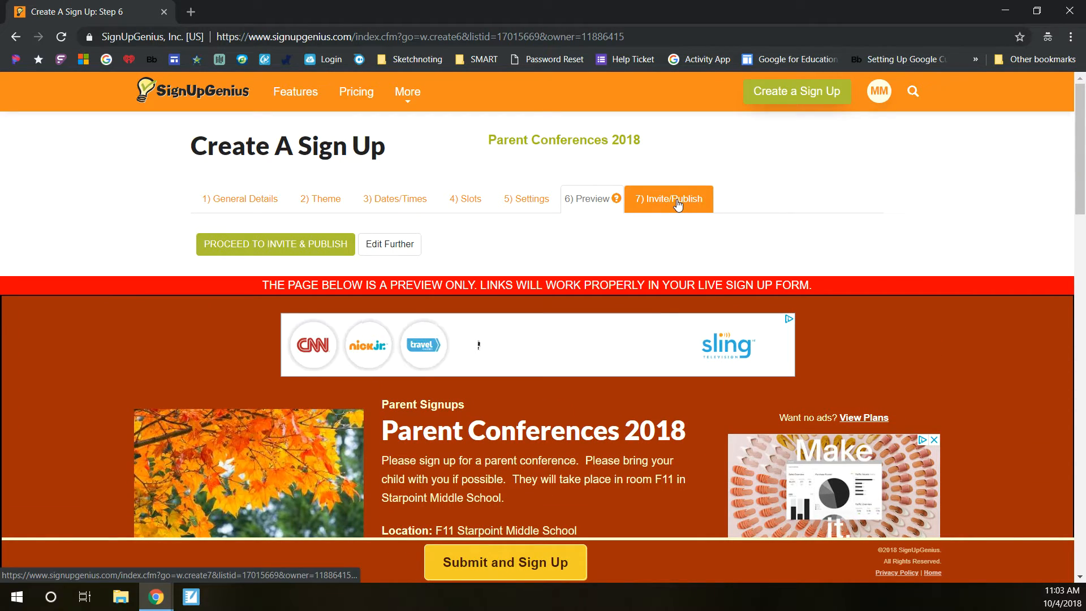
left_click(299, 247)
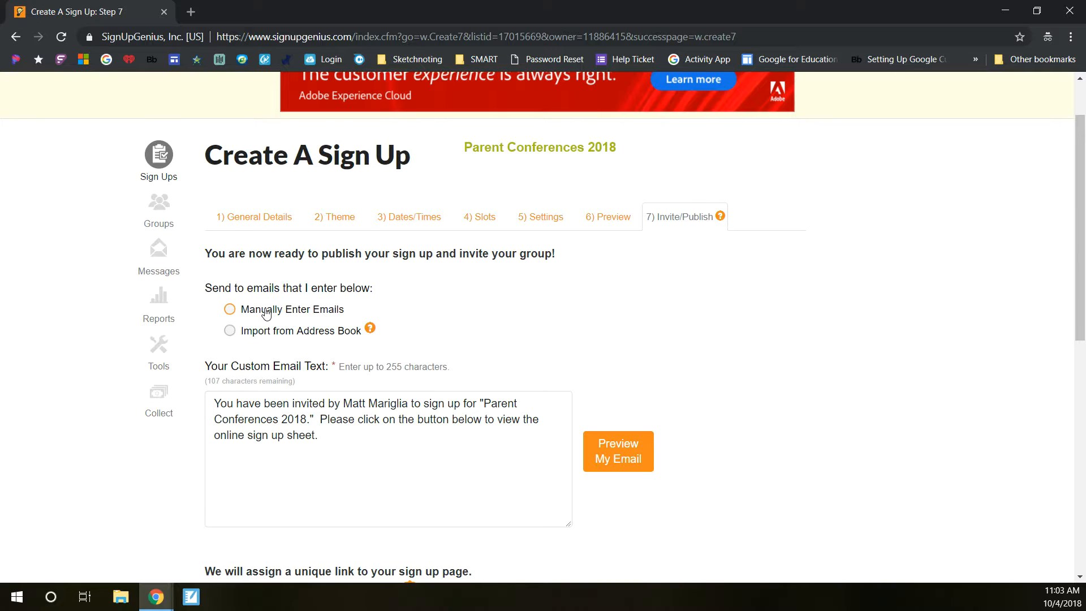
scroll(453, 329, "down", 5)
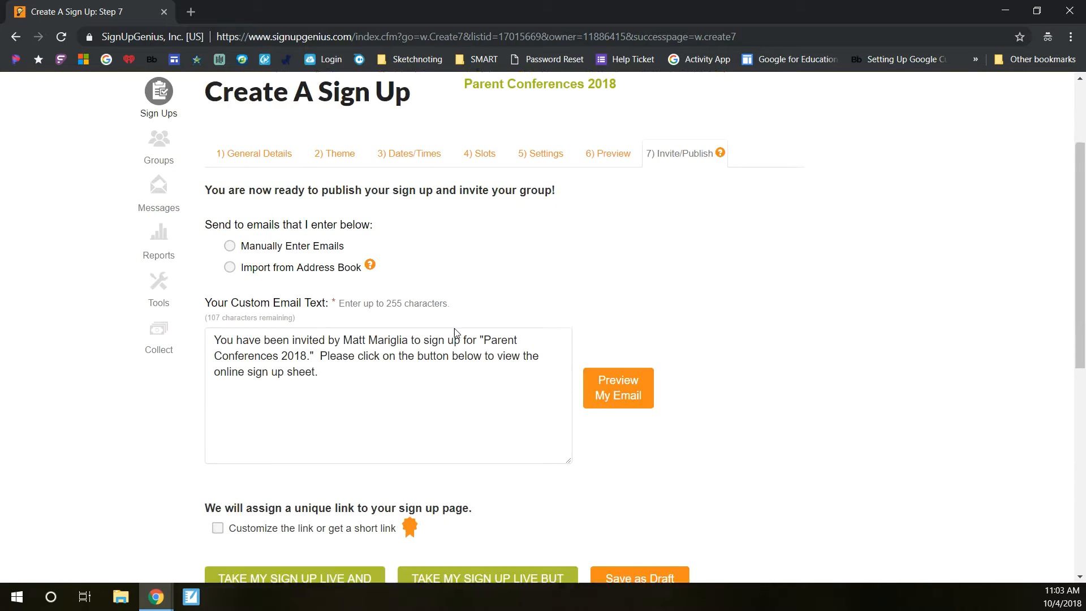
scroll(457, 333, "up", 3)
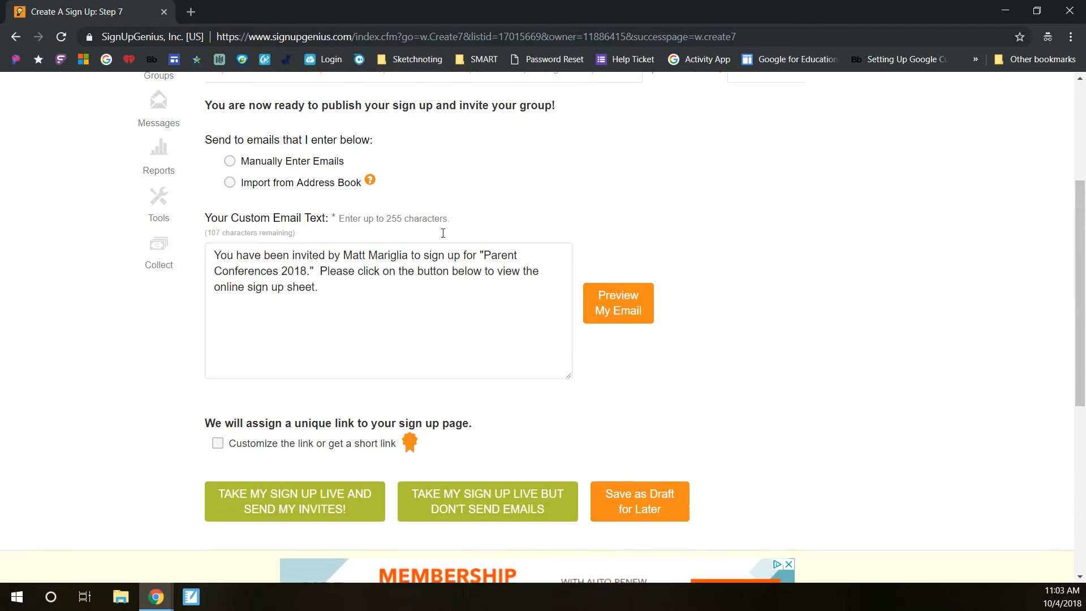
scroll(283, 383, "down", 3)
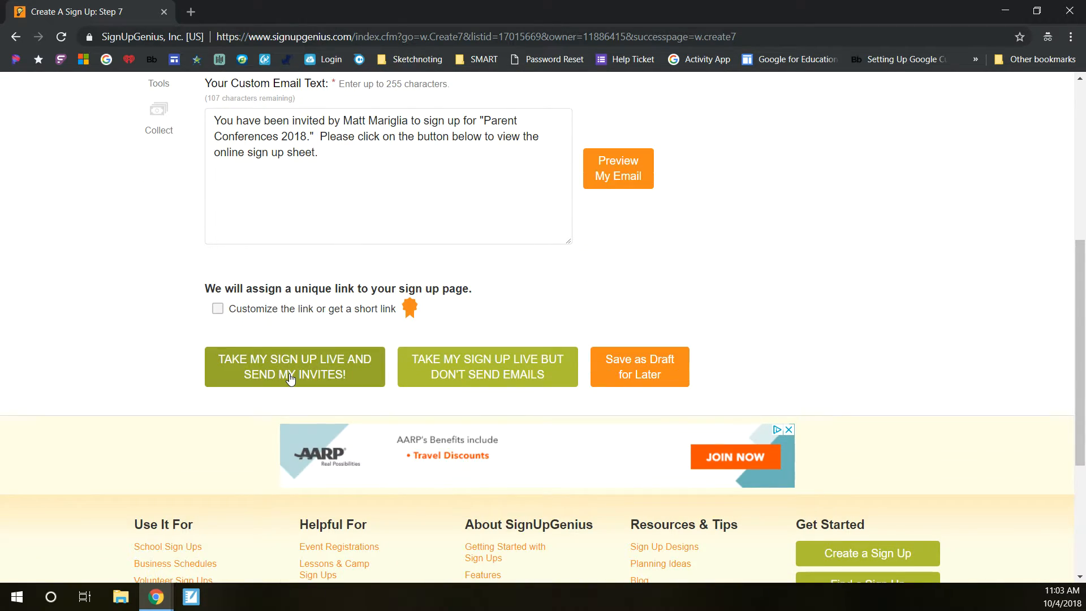
left_click(290, 378)
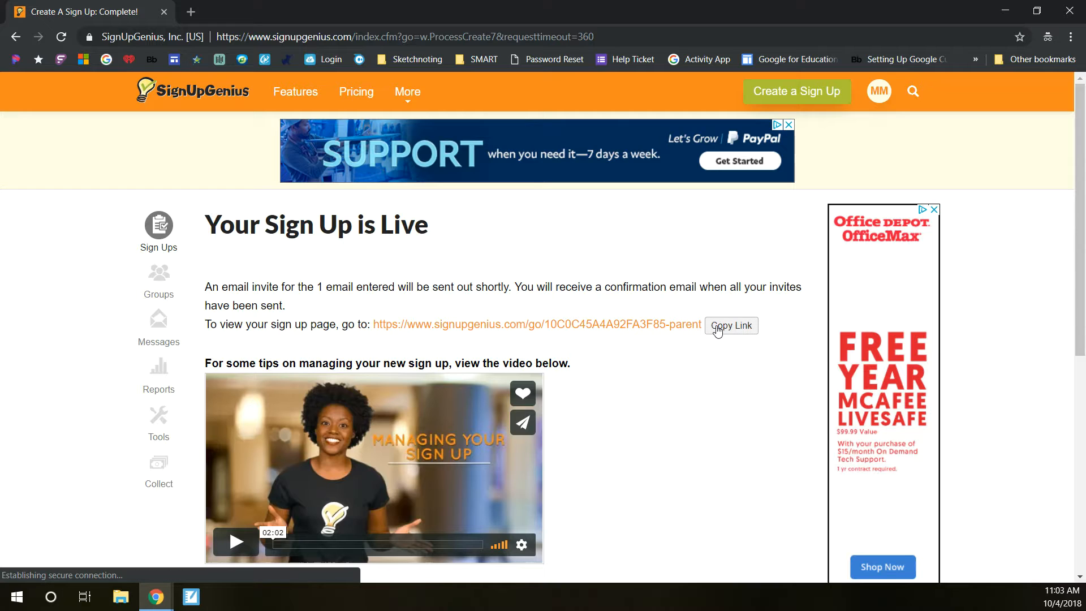
Step: Open the live sign up page, tick the 8:30am - 9:00am slot on 10/08/2018, and submit the selection
scroll(630, 374, "down", 5)
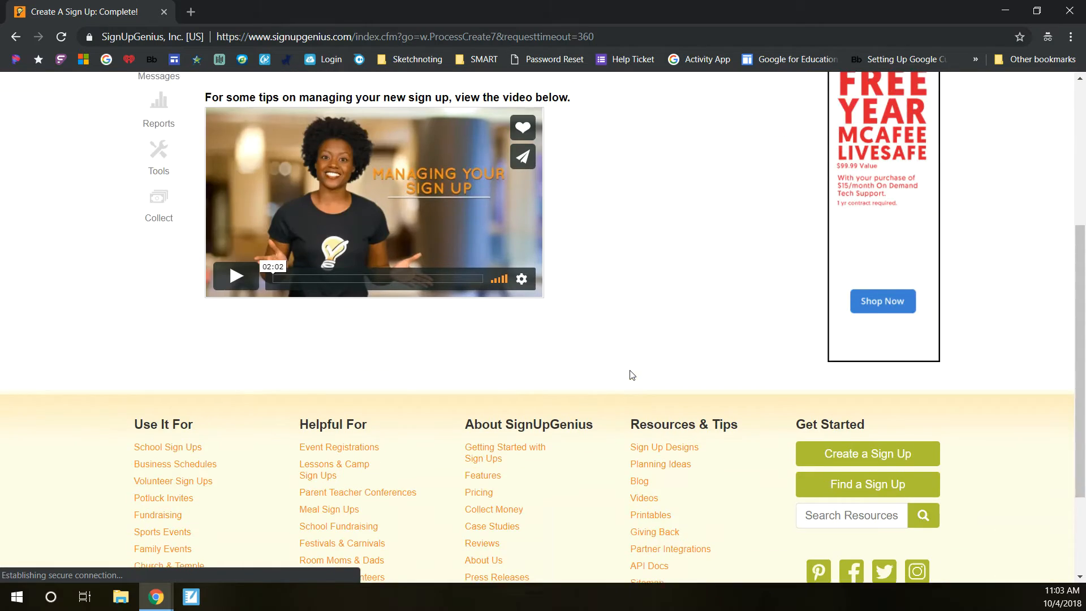
scroll(631, 375, "up", 2)
left_click(537, 186)
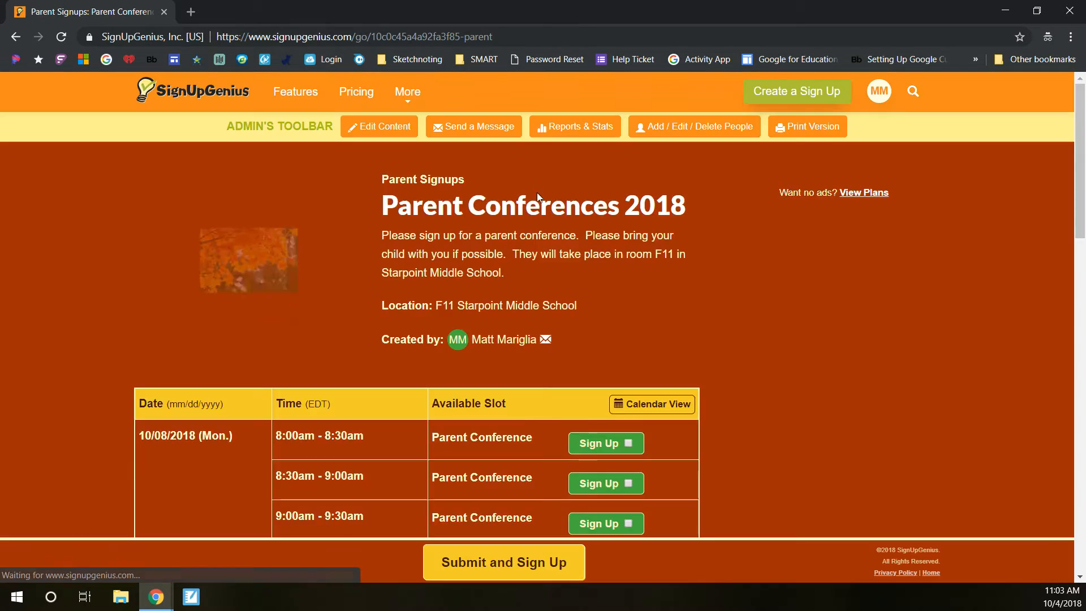
scroll(850, 343, "down", 3)
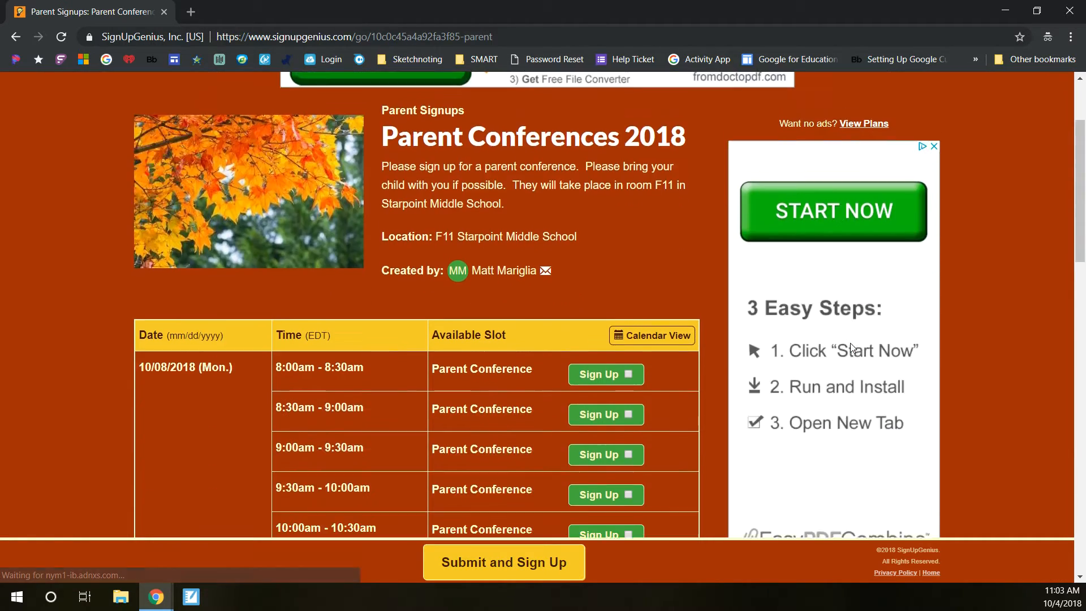
scroll(849, 343, "up", 3)
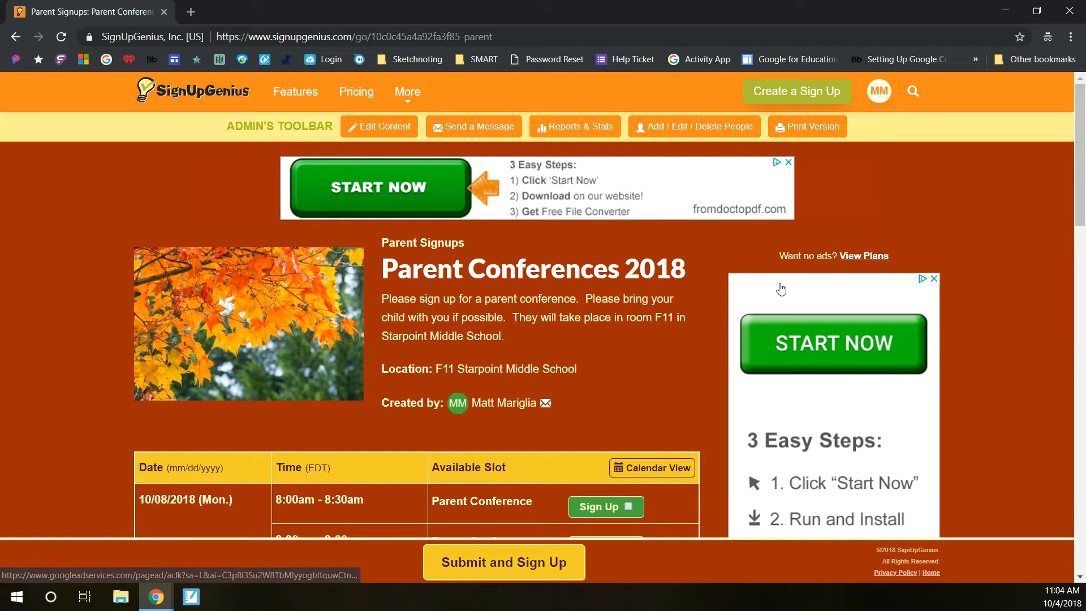
scroll(781, 289, "down", 6)
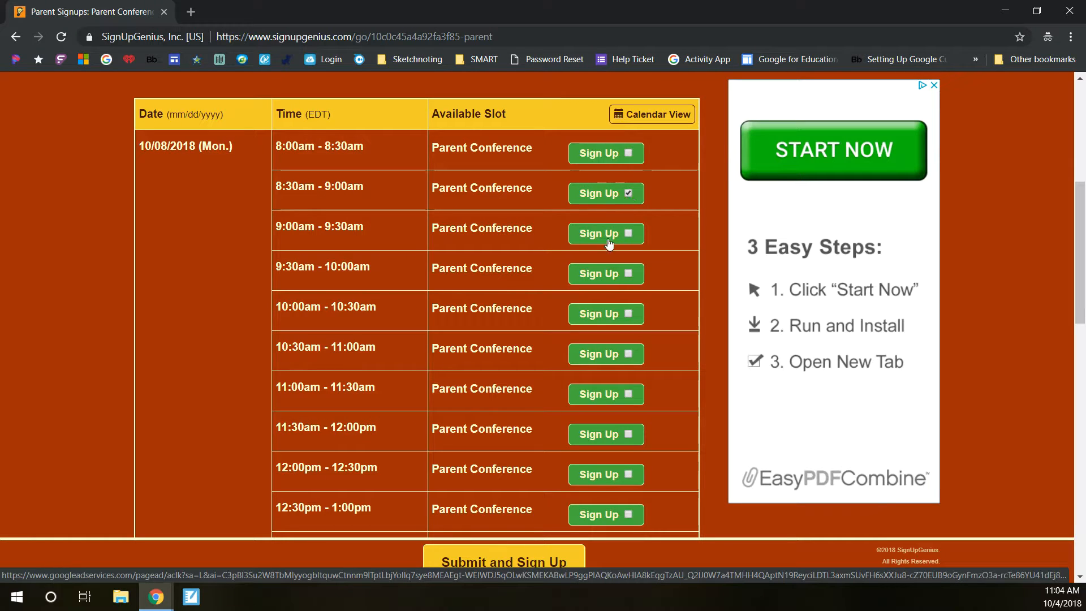
scroll(608, 237, "down", 3)
left_click(490, 562)
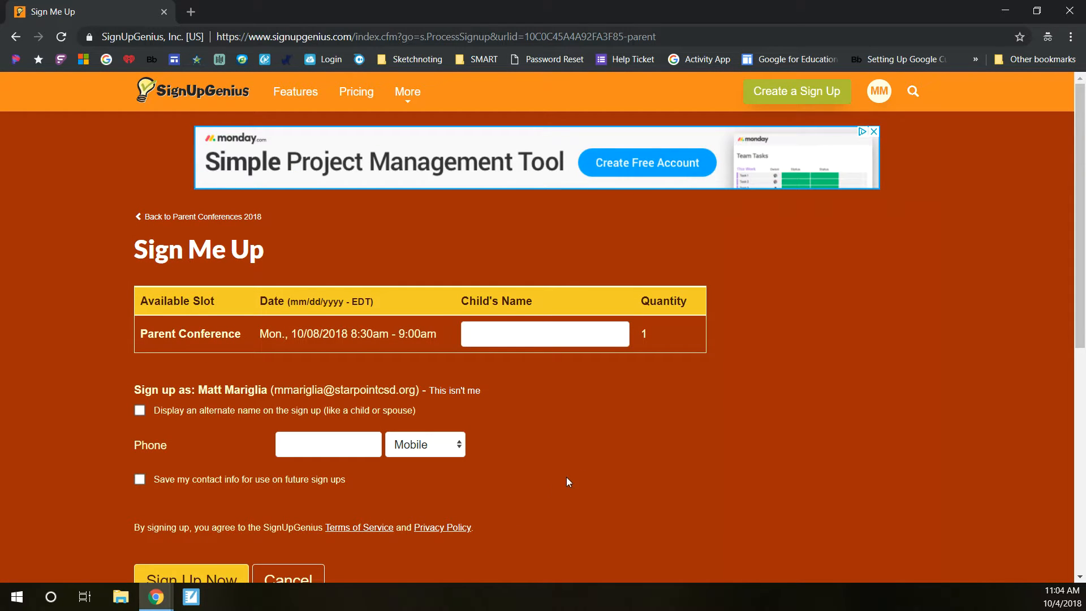
Step: Fill in a child's name in the Child's Name field for the selected slot
scroll(590, 463, "down", 1)
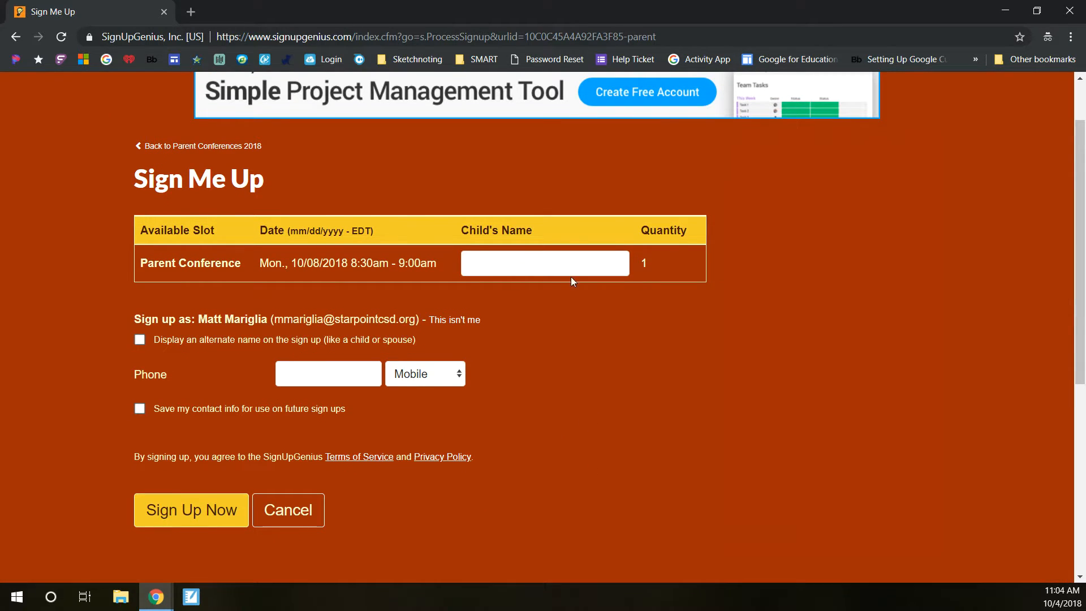
left_click(570, 260)
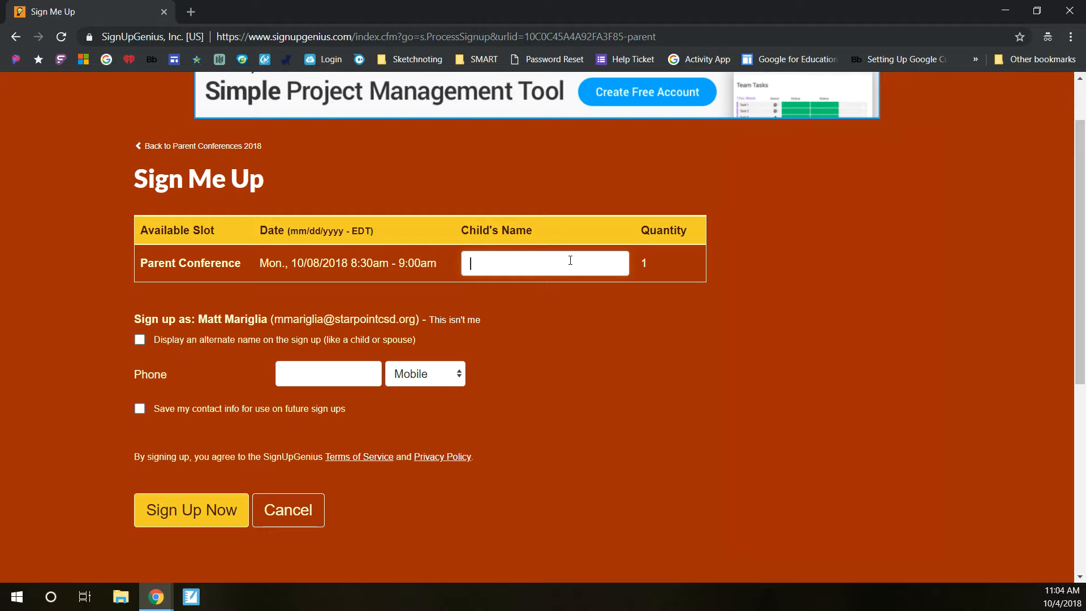
type("Johnny Smith")
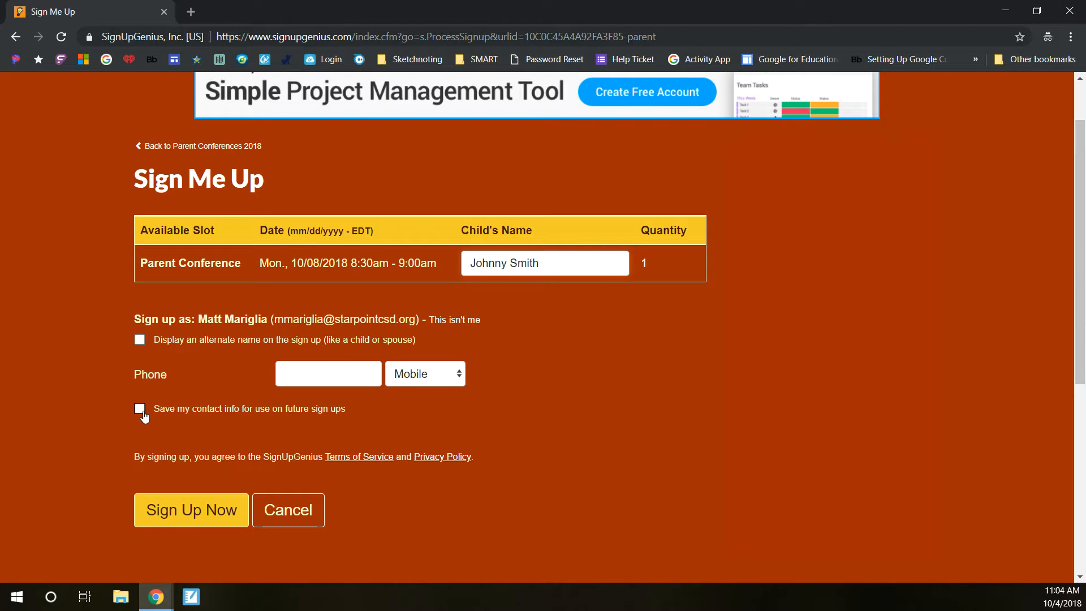
Step: Enter a phone number, set its type to Home, and complete the sign up
left_click(311, 375)
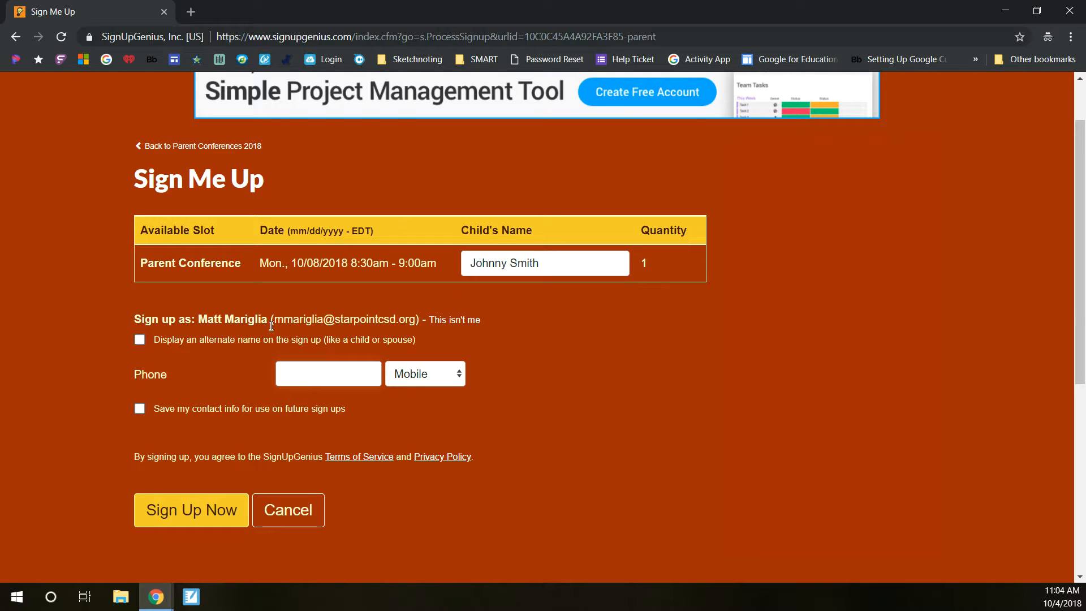
left_click_drag(267, 320, 224, 326)
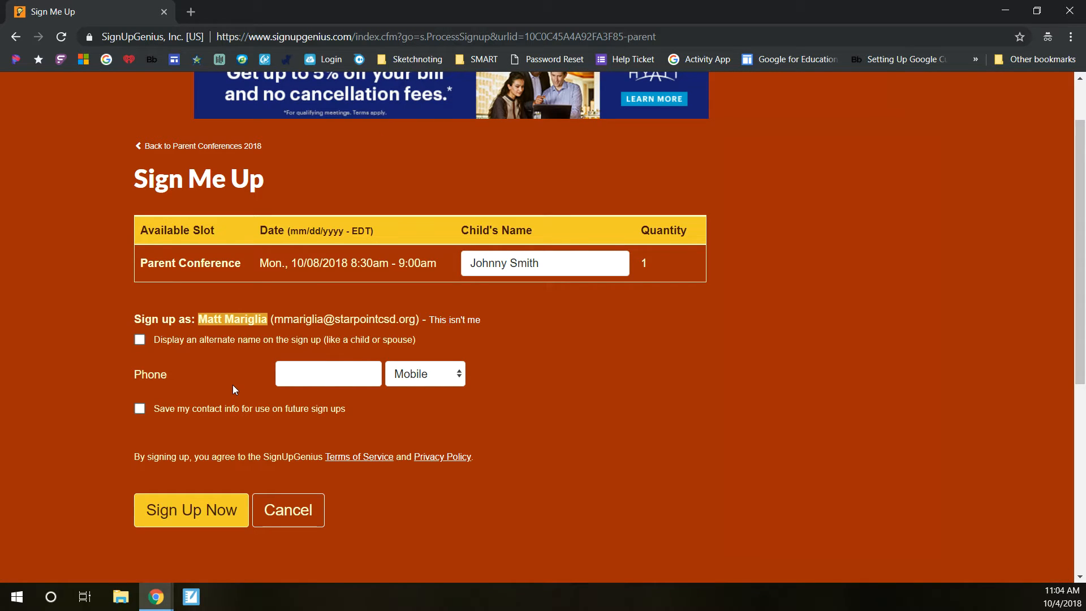
left_click(286, 376)
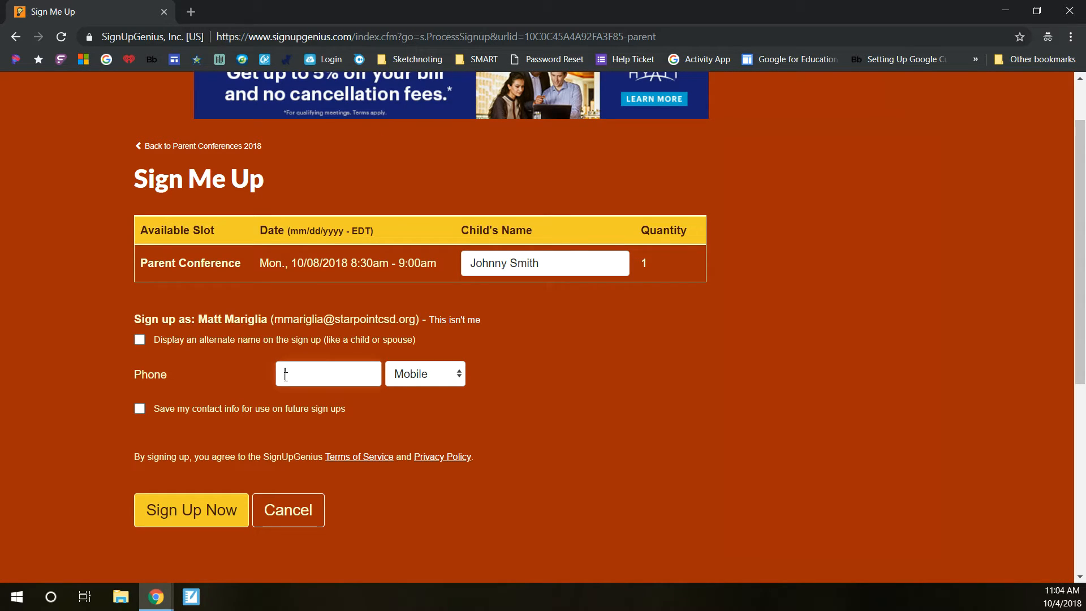
type("7165555555")
left_click(430, 377)
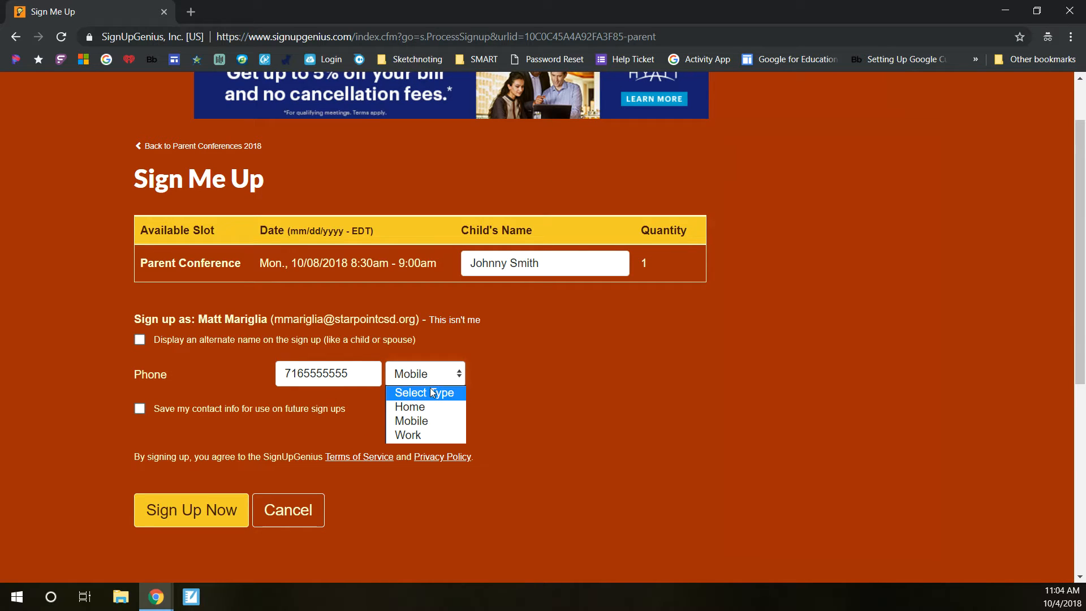
left_click(419, 413)
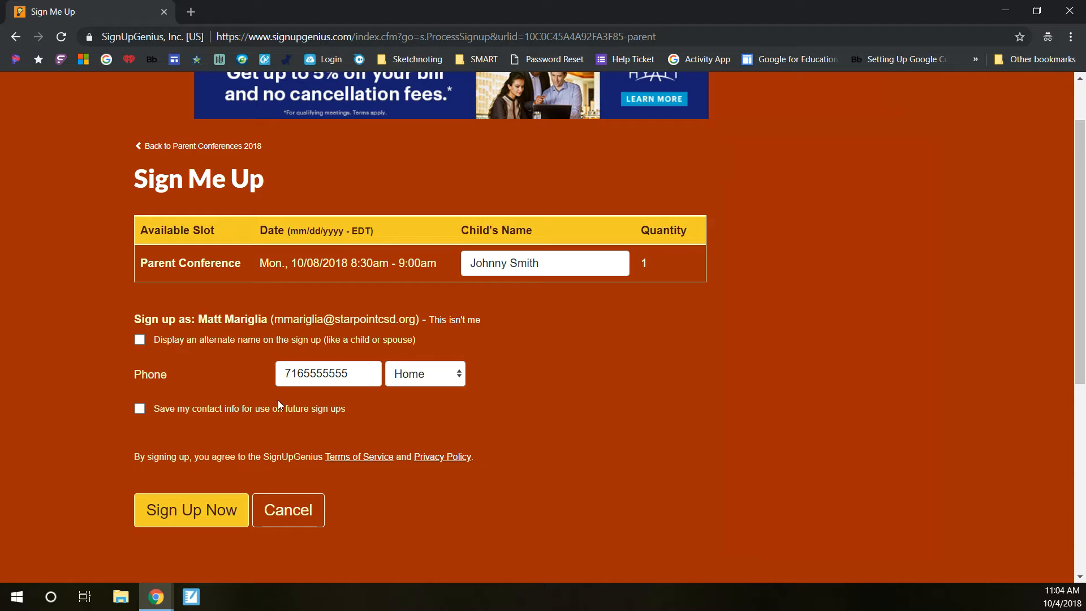
left_click(177, 523)
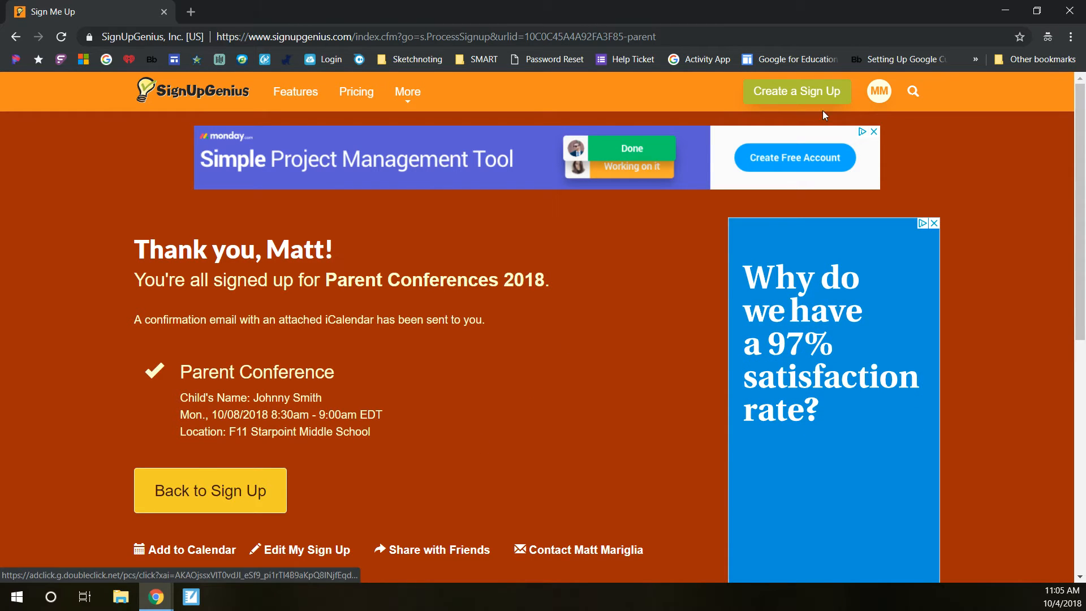
Step: Open Parent Conferences 2018 from the account's signed-up items and switch it into editing mode
mouse_move(880, 90)
left_click(823, 125)
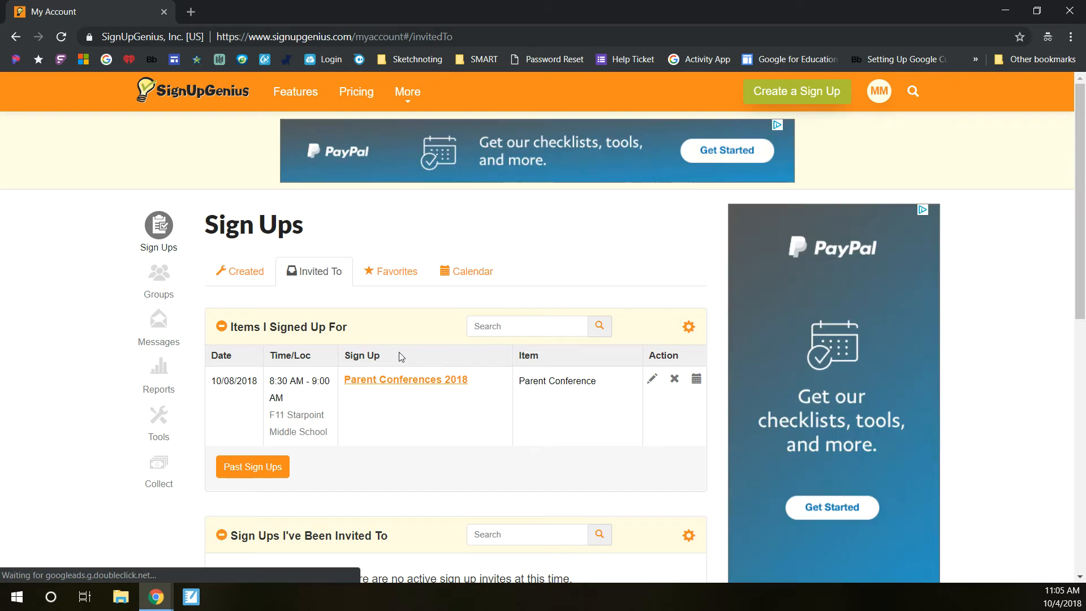
left_click(391, 380)
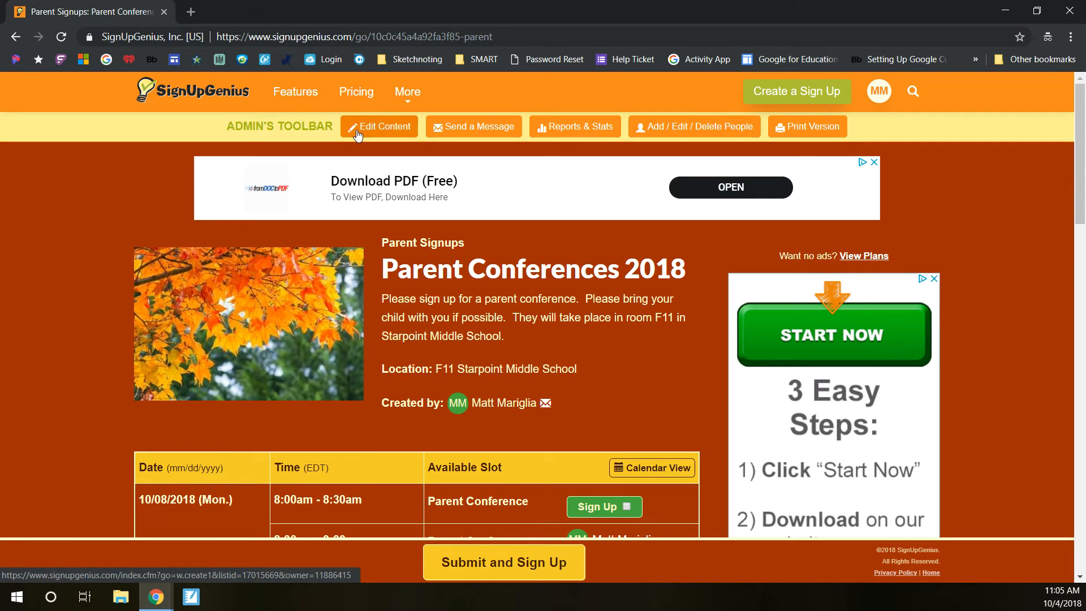
left_click(358, 127)
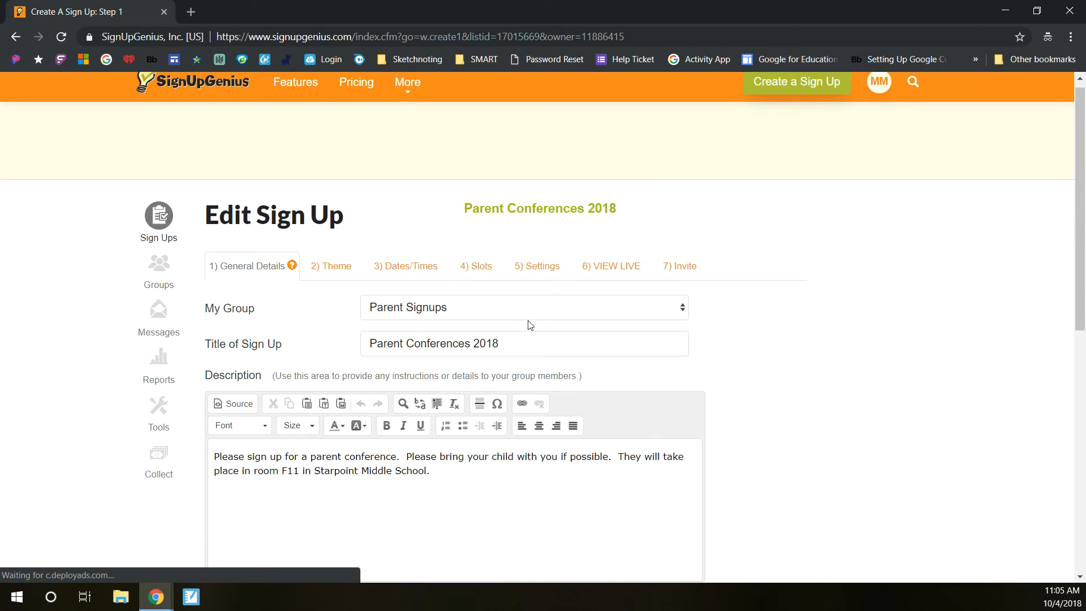
scroll(529, 322, "down", 1)
scroll(529, 320, "up", 1)
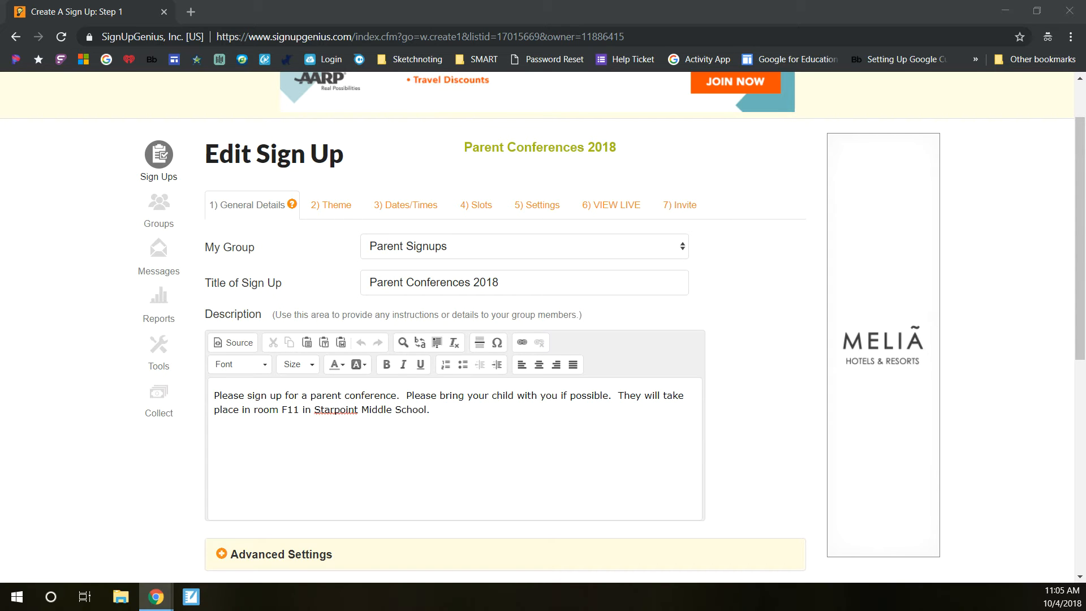
Step: Switch to Gmail and read the Parent Conferences 2018 sign up notification email
left_click_drag(1085, 37, 117, 32)
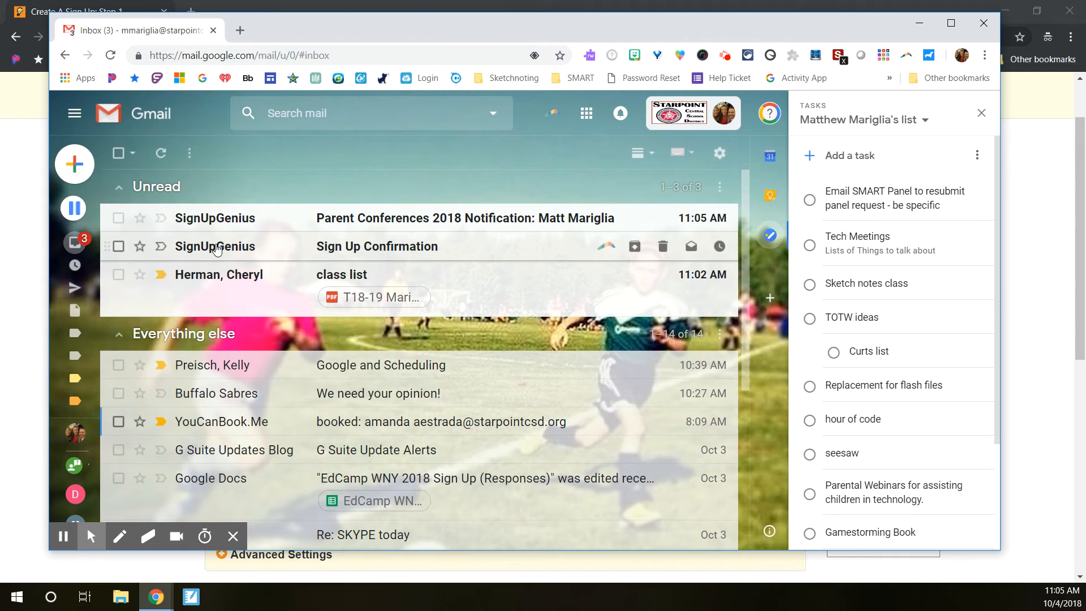
left_click(212, 222)
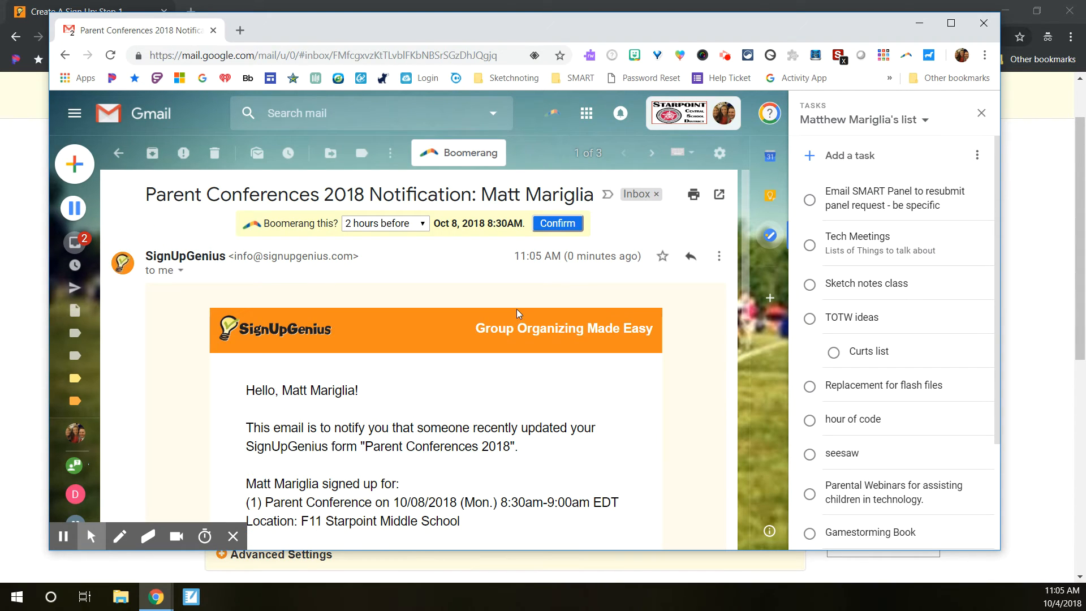
scroll(515, 305, "down", 3)
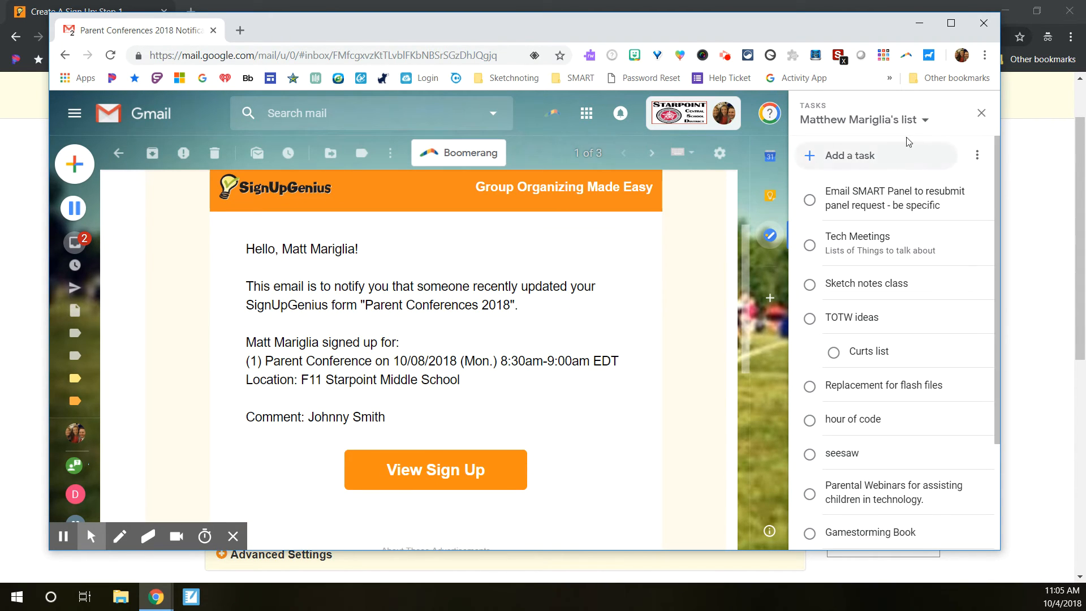
left_click(981, 113)
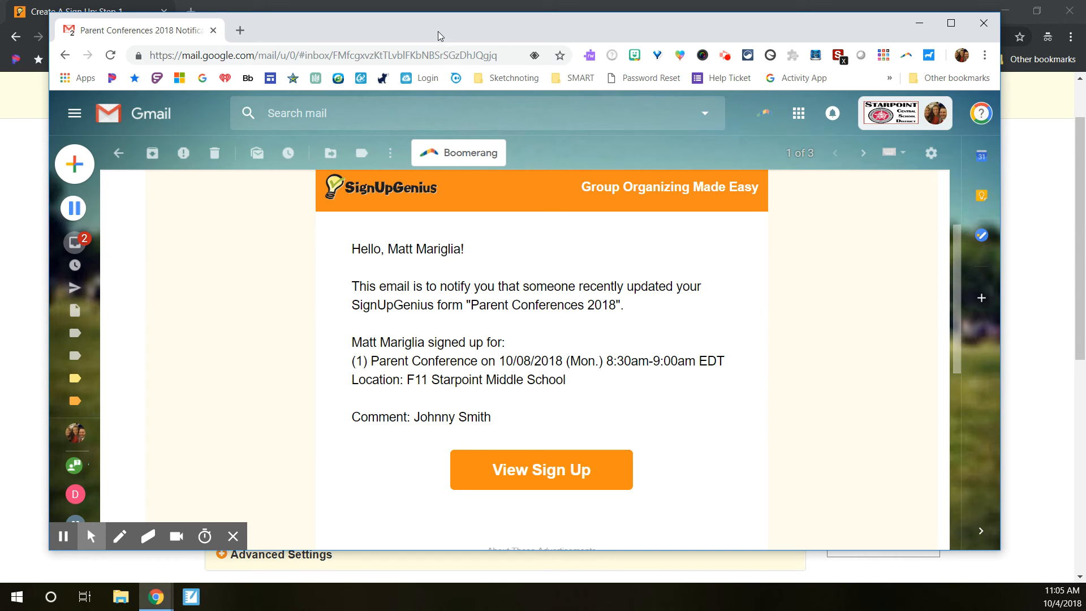
left_click_drag(438, 32, 1085, 85)
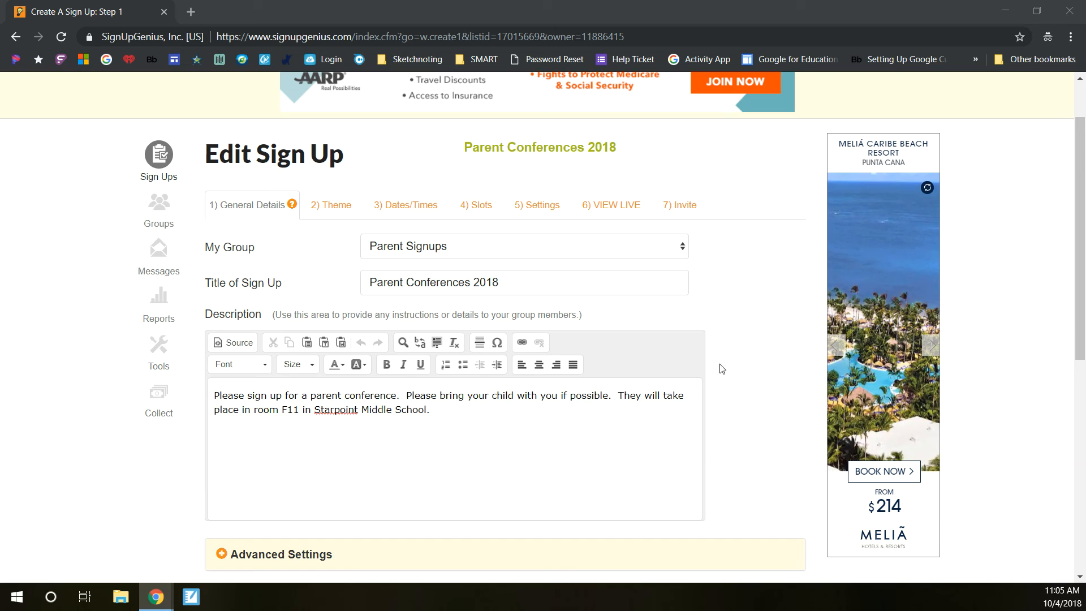